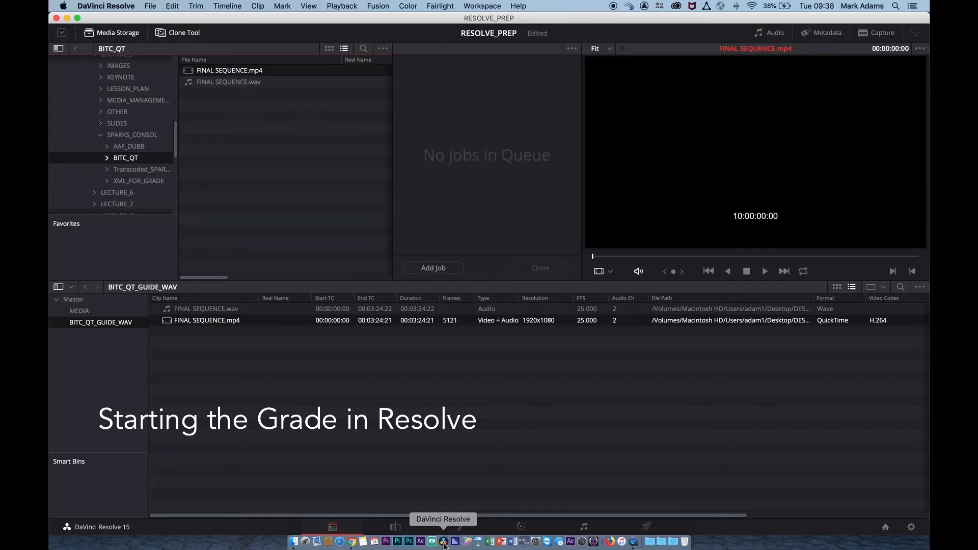
- Show the timeline on the Color page, and on the Edit page disable the V4 video track holding FINAL SEQUENCE.mp4
{"action": "left_click", "coordinate": [522, 527]}
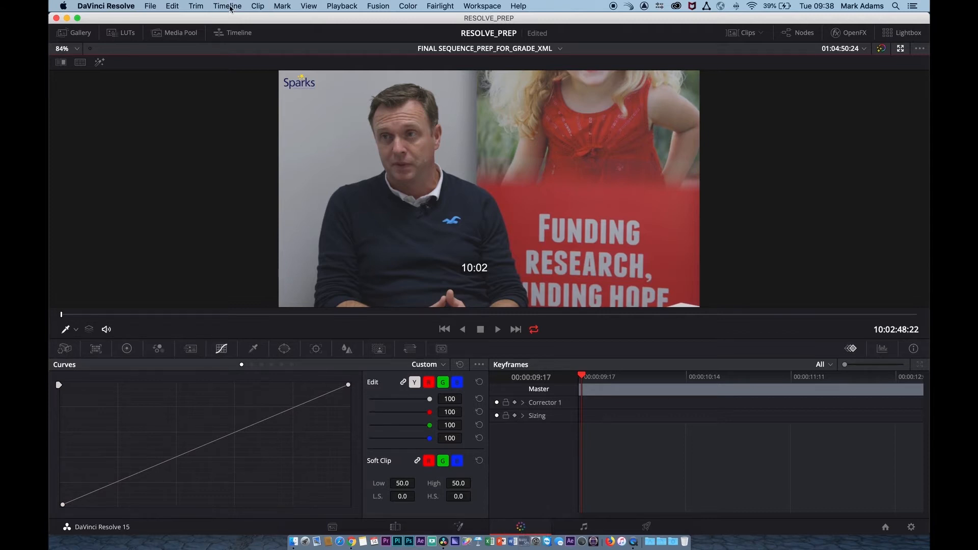
{"action": "left_click", "coordinate": [232, 33]}
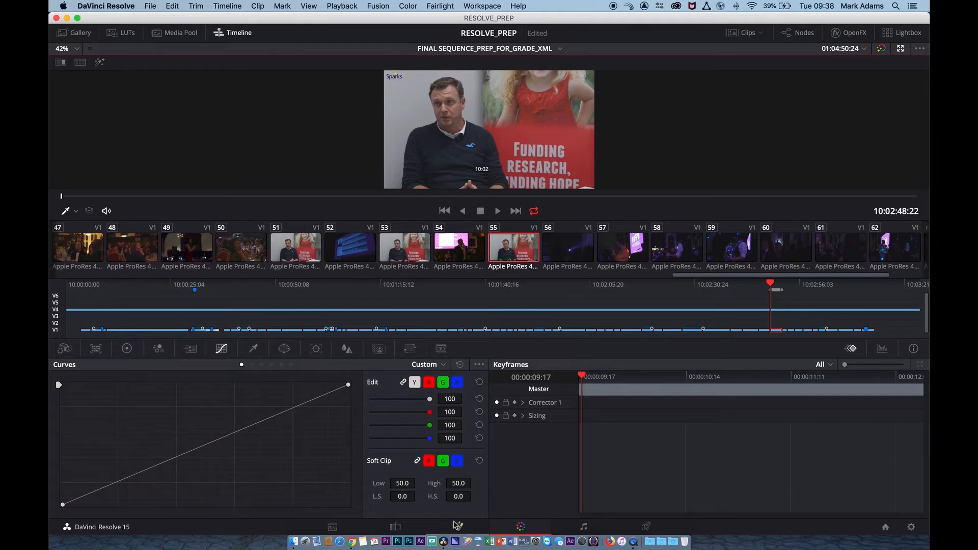
{"action": "left_click", "coordinate": [395, 527]}
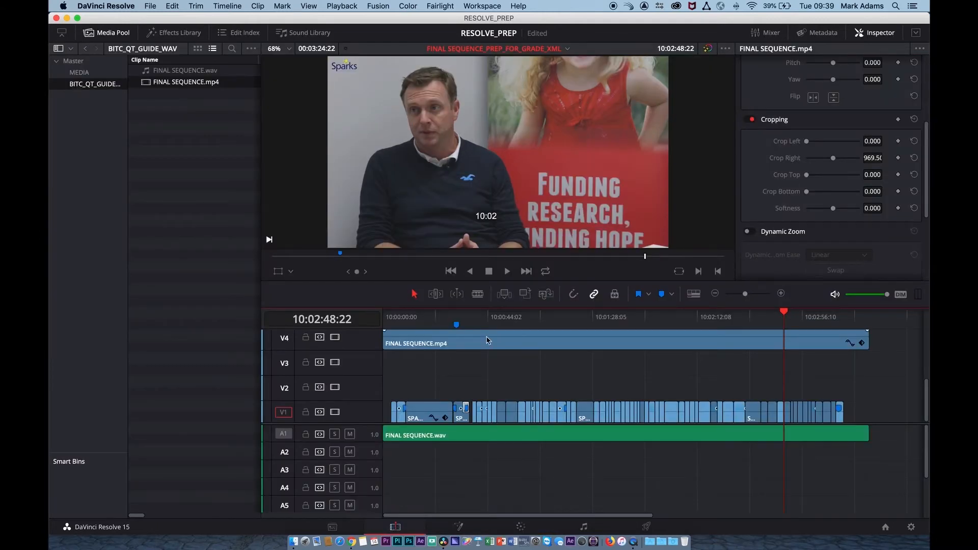
{"action": "left_click", "coordinate": [497, 350]}
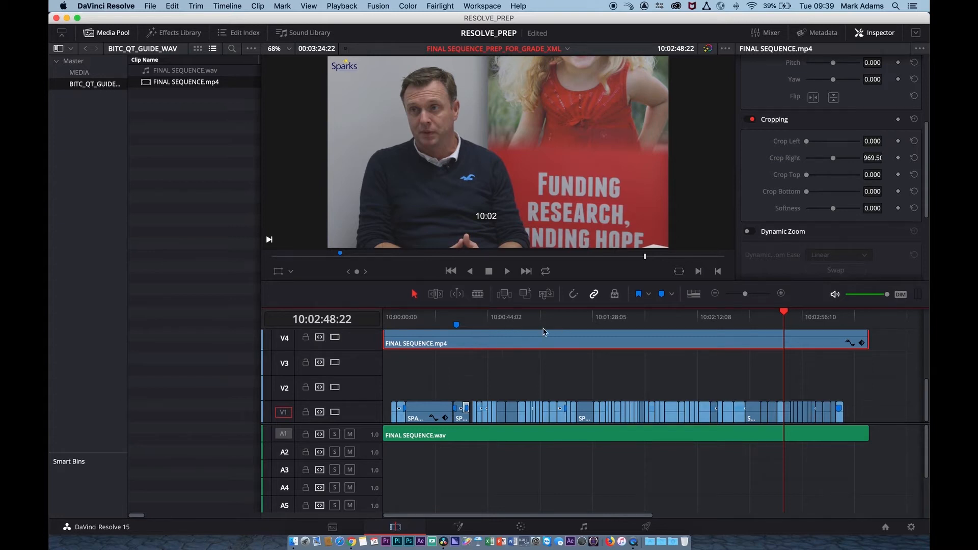
{"action": "left_click", "coordinate": [335, 338]}
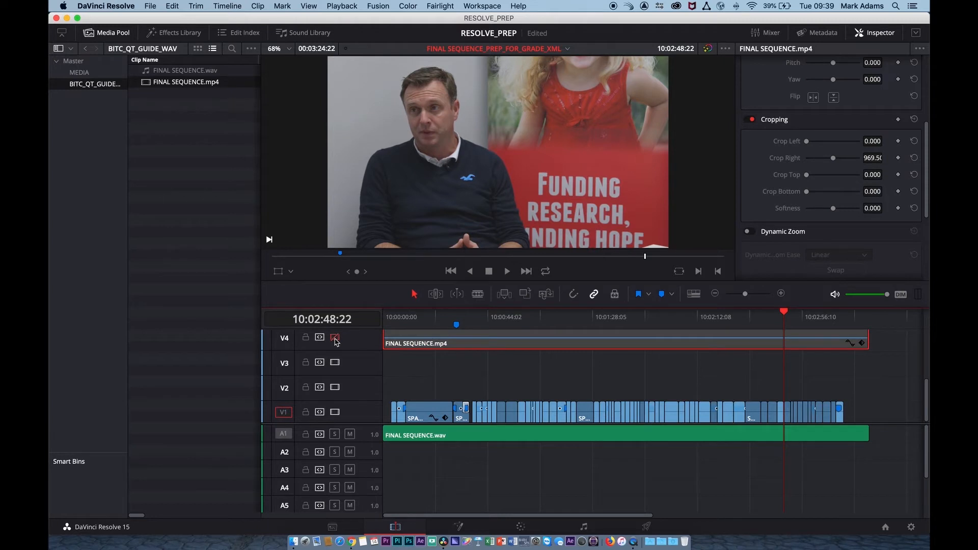
- Return to the Color page, show the timeline and park the playhead at 10:02:48:24 in interview clip 54
{"action": "left_click", "coordinate": [520, 527]}
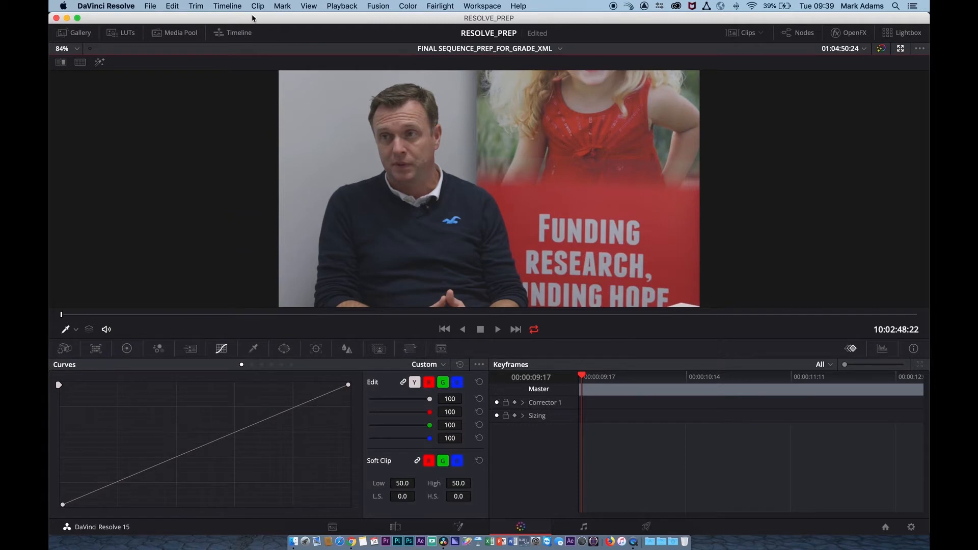
{"action": "left_click", "coordinate": [244, 36]}
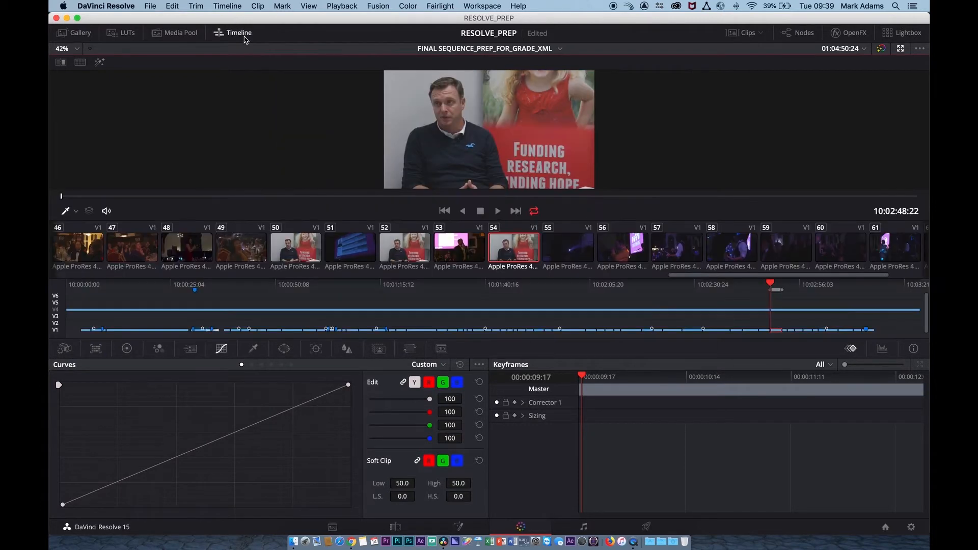
{"action": "key", "text": "Up"}
{"action": "key", "text": "Down"}
{"action": "key", "text": "Down"}
{"action": "key", "text": "Up"}
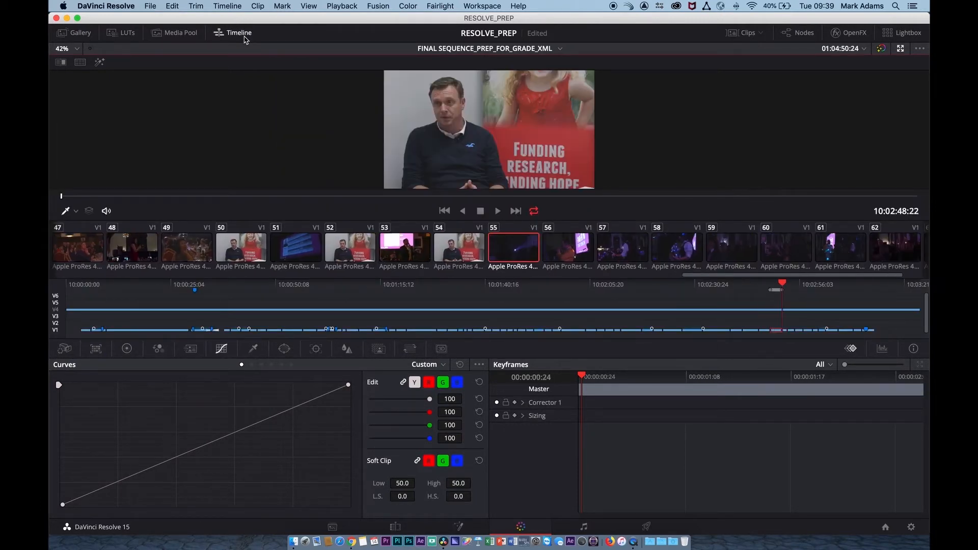
{"action": "key", "text": "Up"}
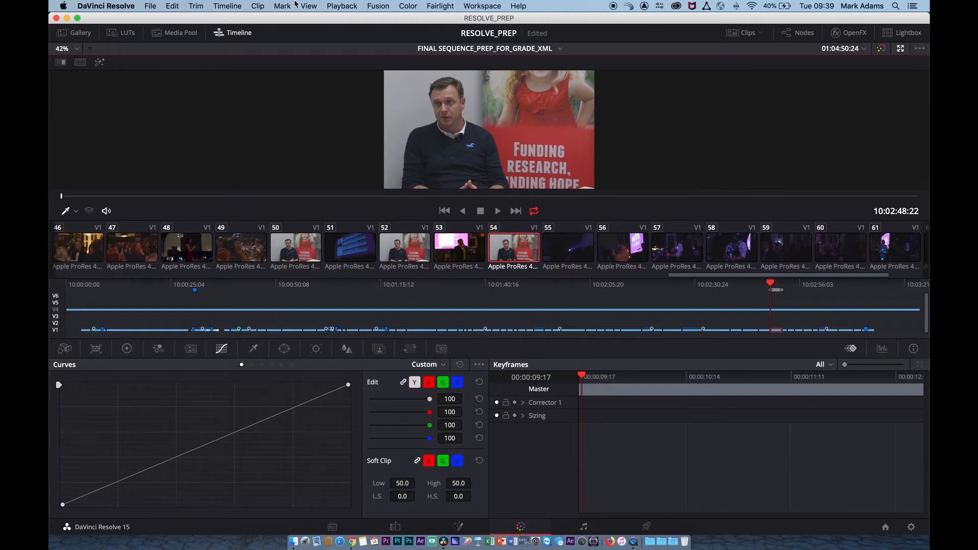
{"action": "key", "text": "space"}
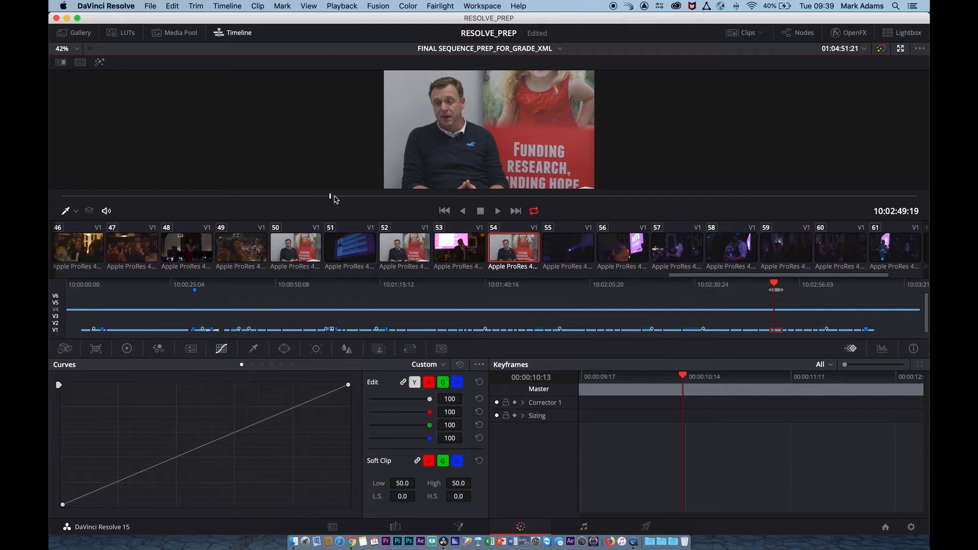
{"action": "left_click_drag", "start_coordinate": [336, 198], "coordinate": [88, 230]}
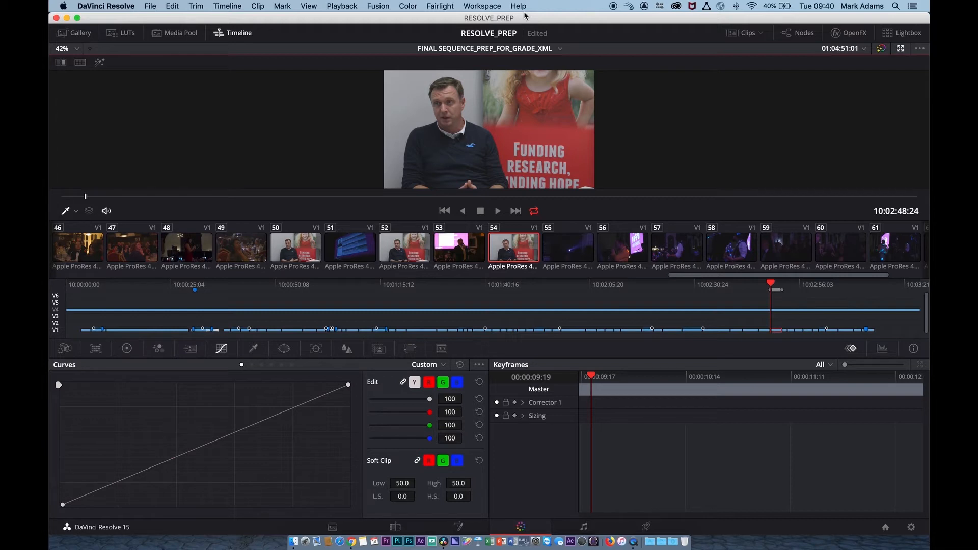
- Turn on the video scopes in the 4 Up layout
{"action": "left_click", "coordinate": [411, 6]}
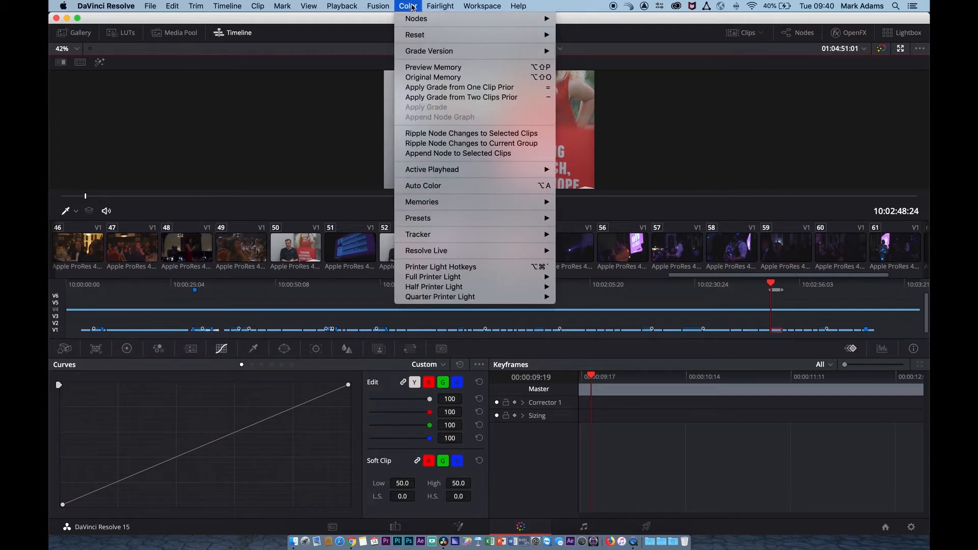
{"action": "mouse_move", "coordinate": [482, 6]}
{"action": "mouse_move", "coordinate": [550, 95]}
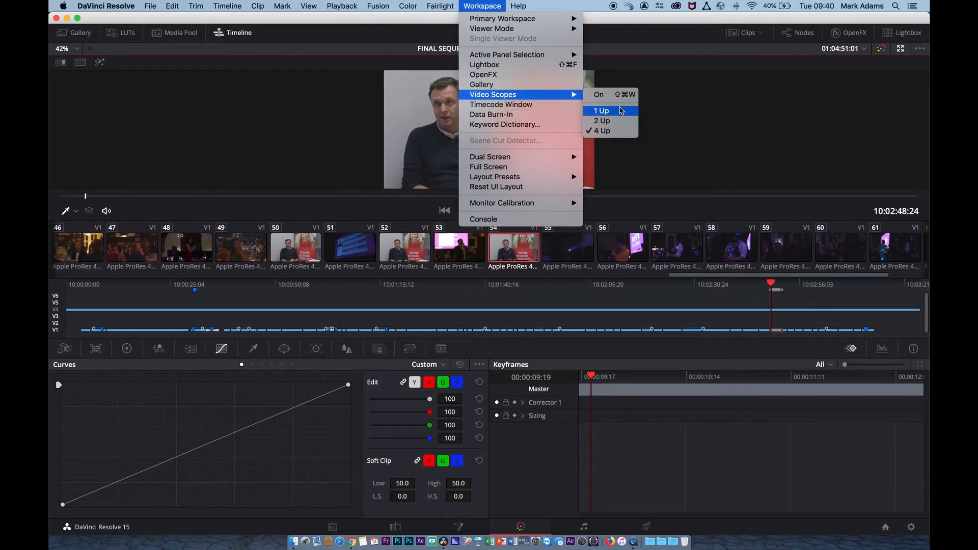
{"action": "left_click", "coordinate": [619, 95]}
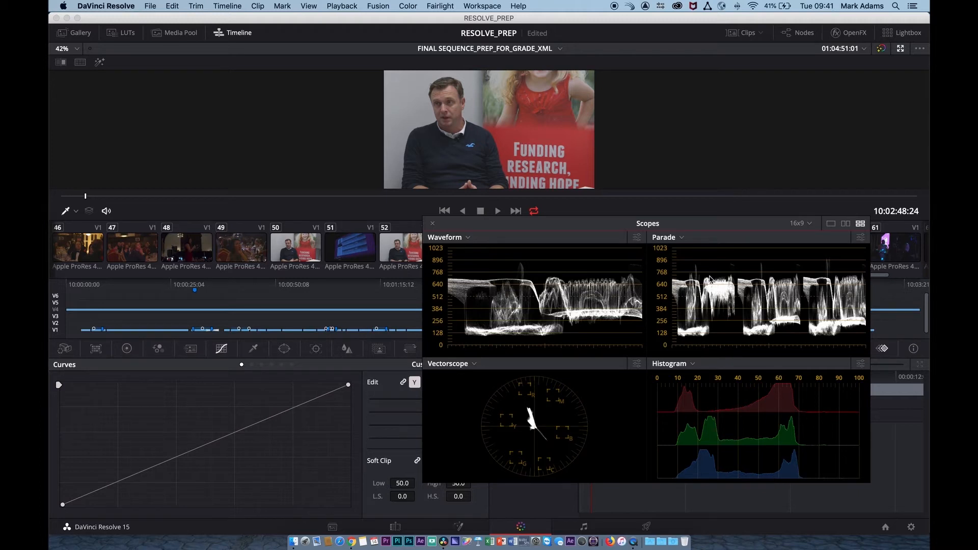
- Inspect the Parade scope's type and display settings, and move the Scopes window clear of the Curves controls
{"action": "left_click", "coordinate": [682, 238]}
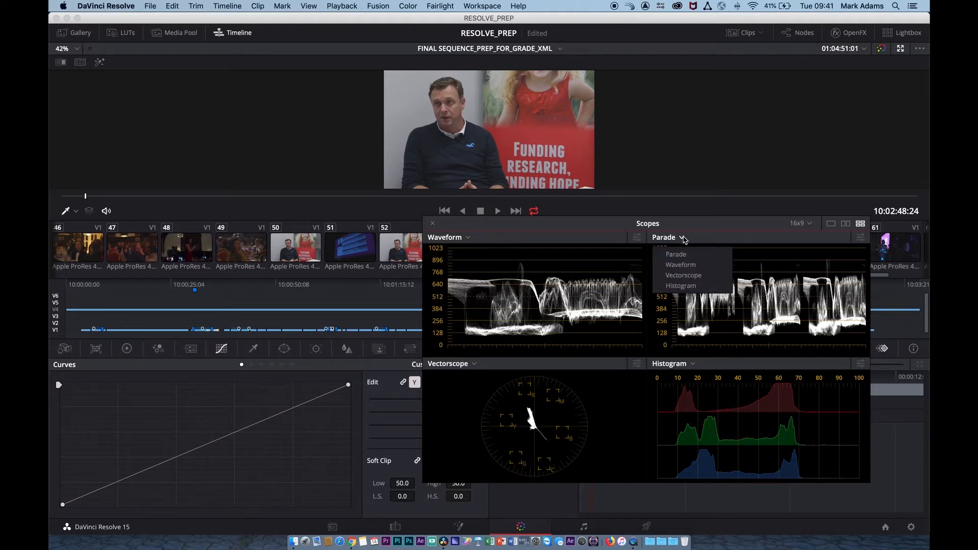
{"action": "left_click", "coordinate": [683, 240]}
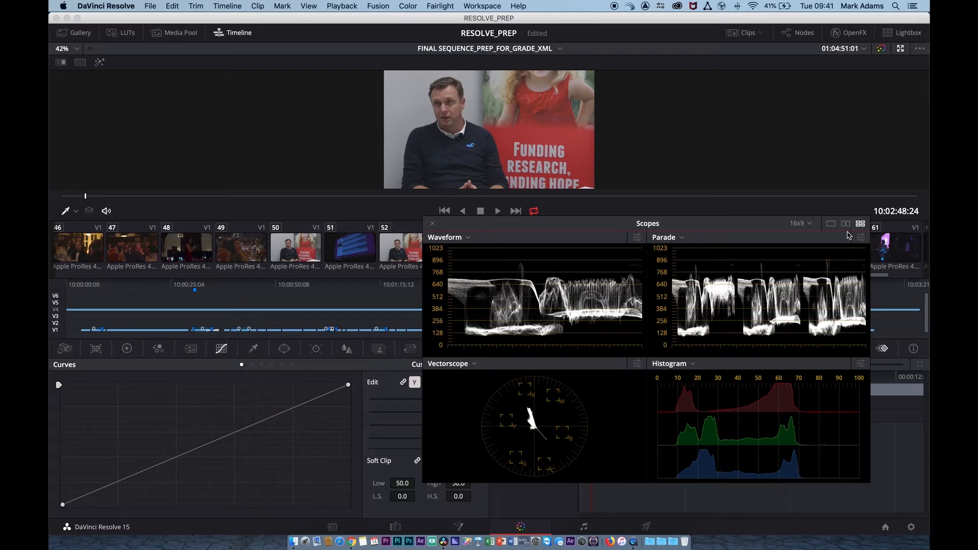
{"action": "left_click", "coordinate": [861, 237]}
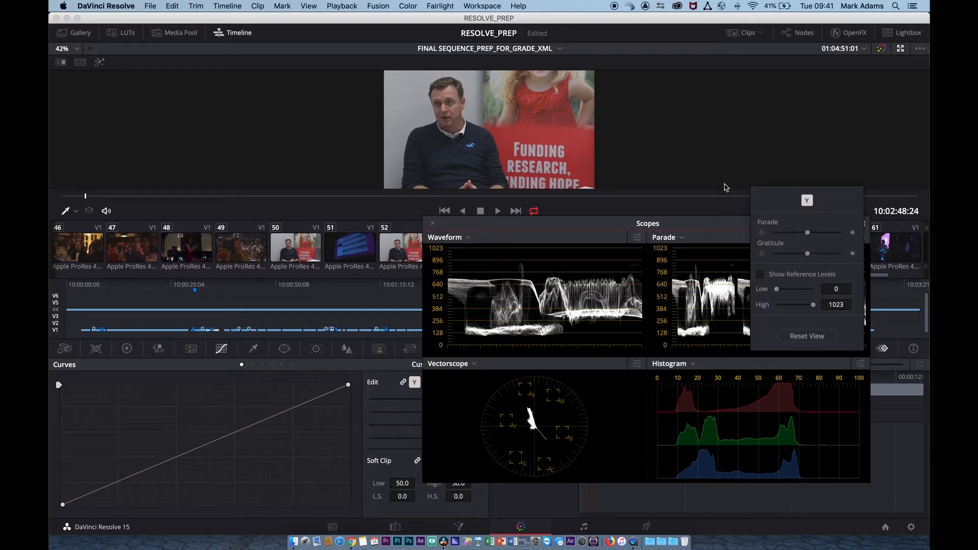
{"action": "left_click_drag", "start_coordinate": [538, 229], "coordinate": [811, 253]}
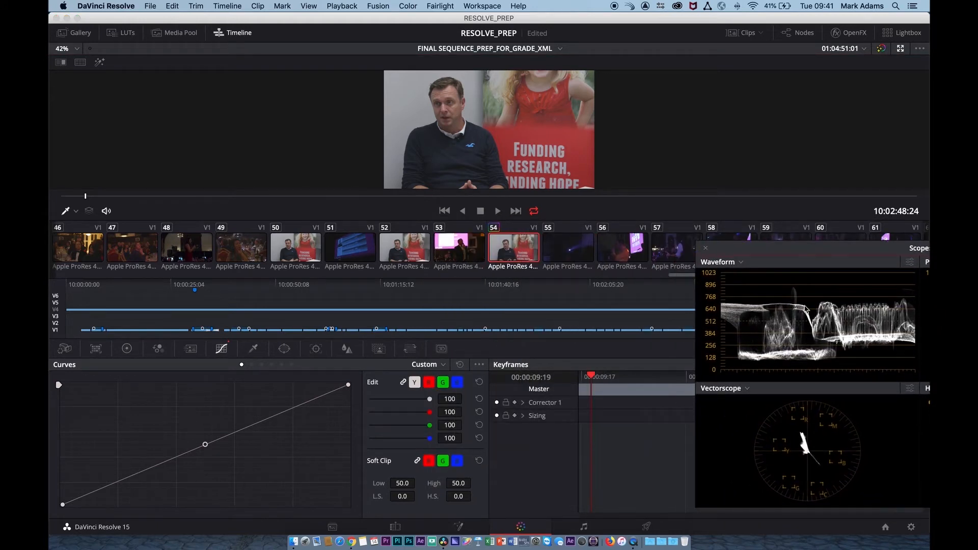
{"action": "left_click_drag", "start_coordinate": [794, 254], "coordinate": [781, 245]}
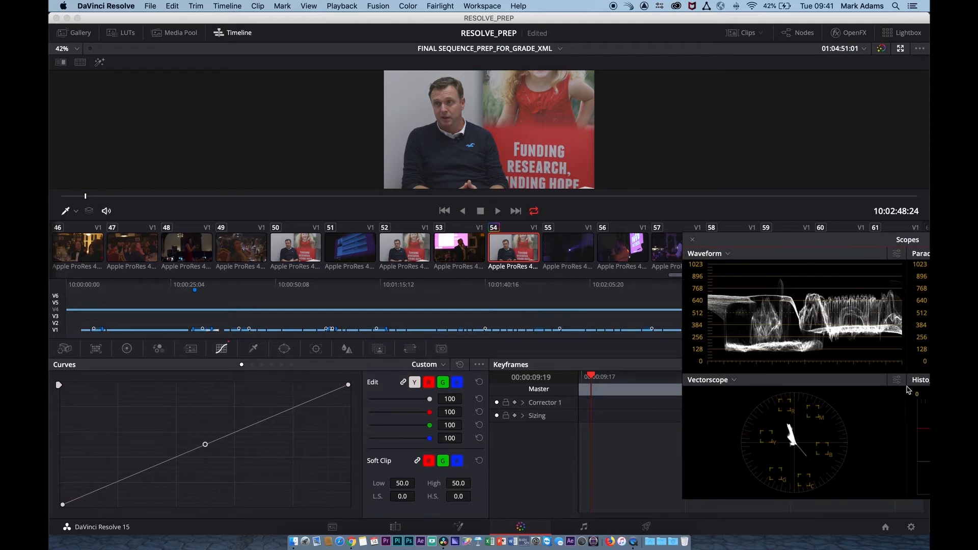
- Enable the skin tone indicator on the vectorscope
{"action": "left_click", "coordinate": [898, 381]}
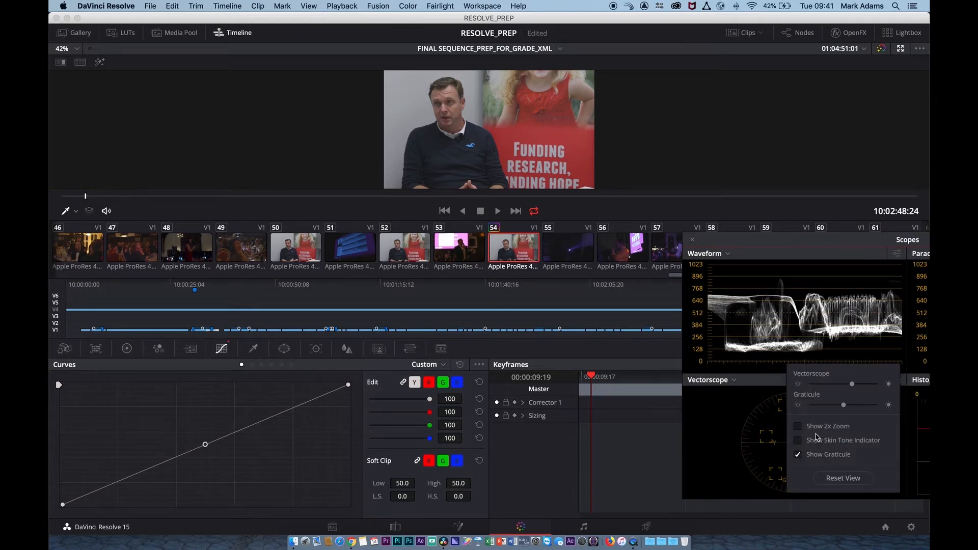
{"action": "left_click", "coordinate": [799, 441]}
{"action": "left_click", "coordinate": [764, 433]}
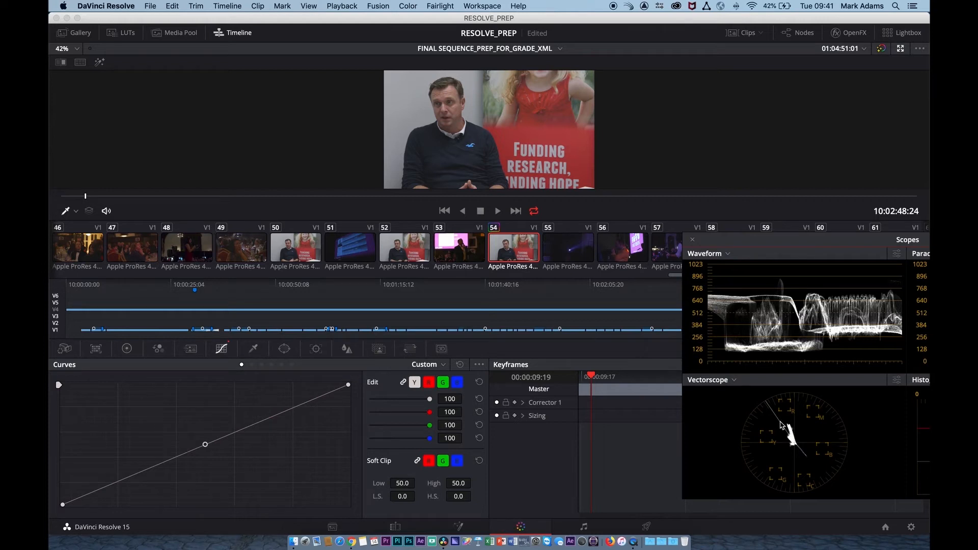
- Move the Scopes window down slightly and display the clip's node graph
{"action": "mouse_move", "coordinate": [766, 247]}
{"action": "left_mouse_down"}
{"action": "mouse_move", "coordinate": [757, 248]}
{"action": "mouse_move", "coordinate": [766, 259]}
{"action": "left_mouse_up"}
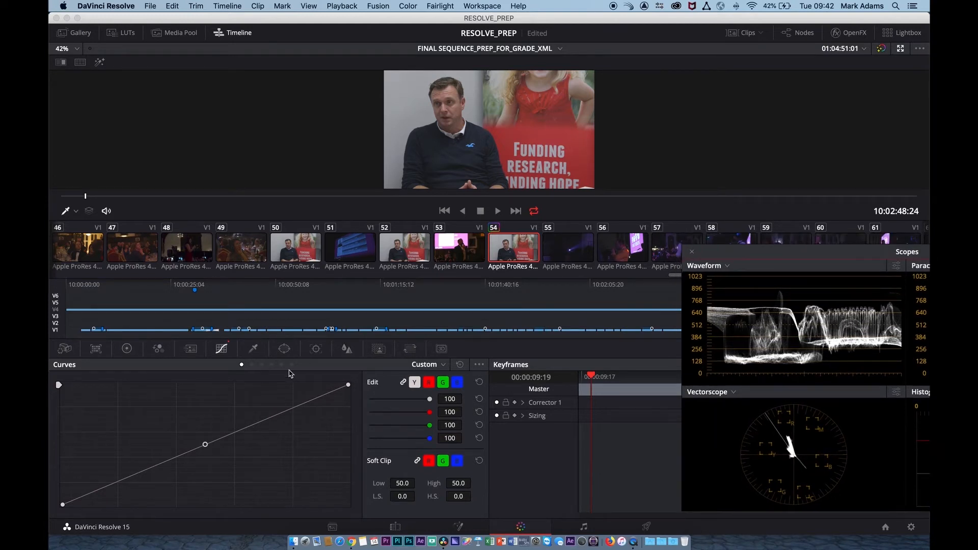
{"action": "left_click", "coordinate": [794, 36]}
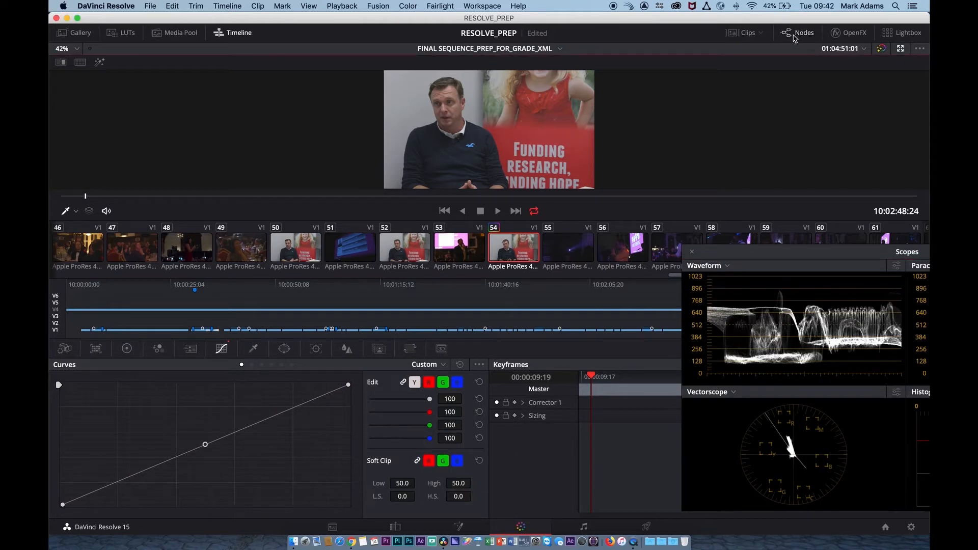
{"action": "left_click", "coordinate": [795, 36]}
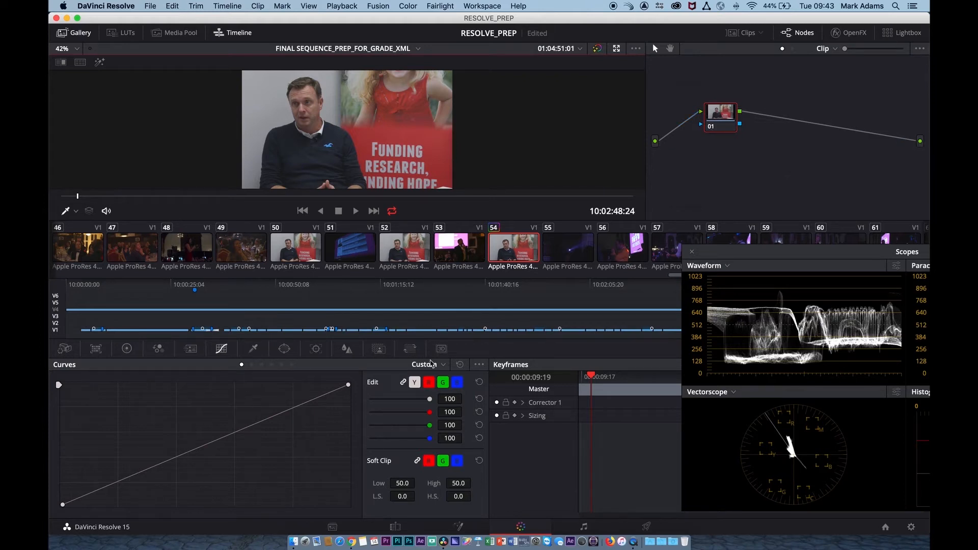
- Look through the grading palettes from Camera Raw, Color Match and Color Wheels to Qualifier, Window, Tracker and Blur
{"action": "left_click", "coordinate": [64, 350]}
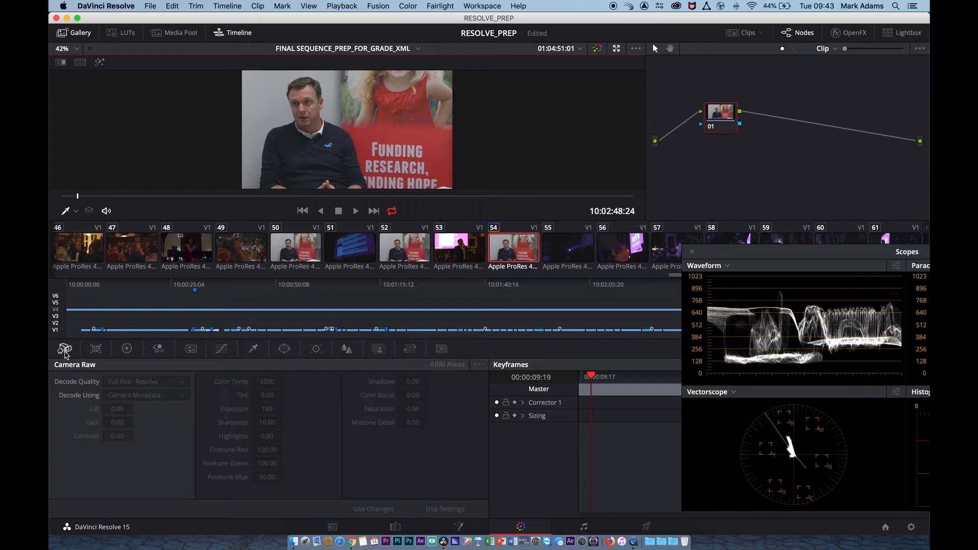
{"action": "left_click", "coordinate": [95, 349]}
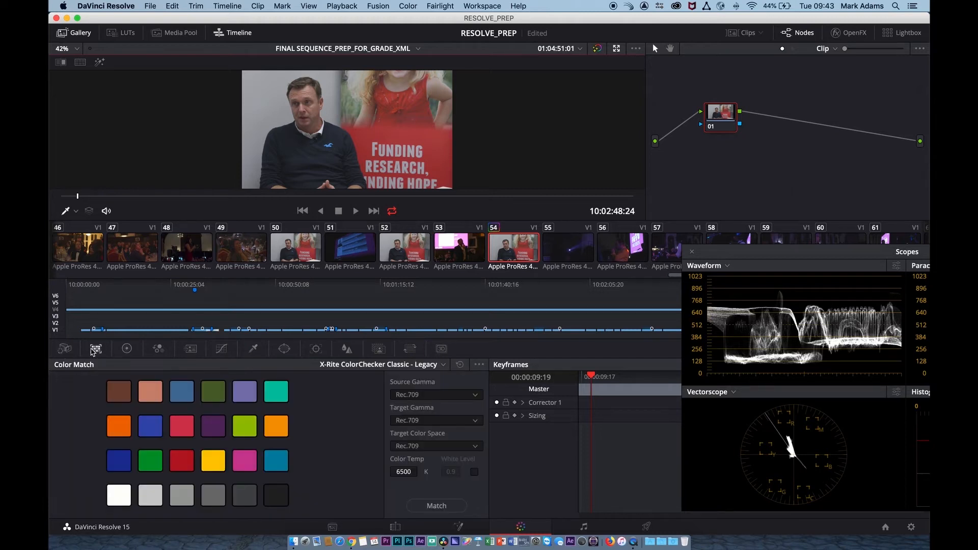
{"action": "left_click", "coordinate": [127, 349]}
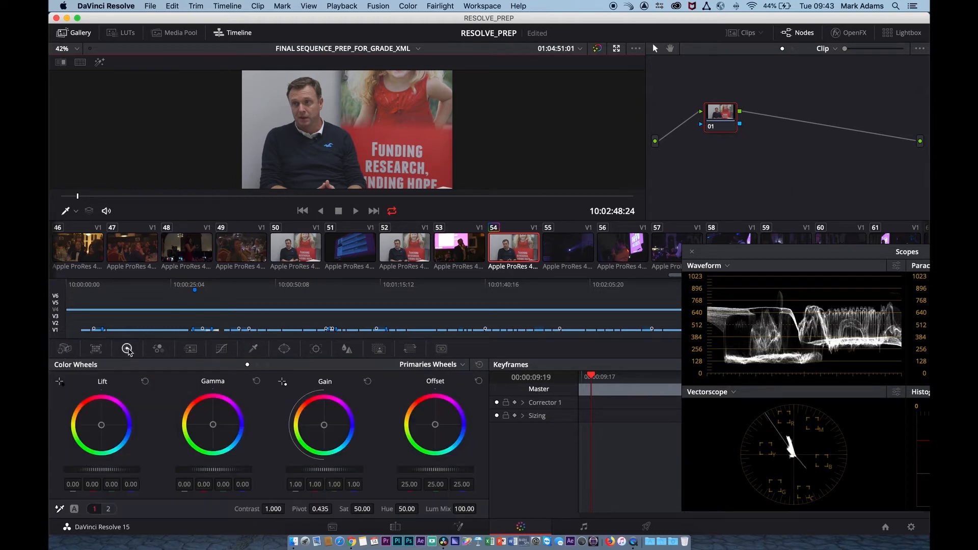
{"action": "left_click", "coordinate": [158, 351]}
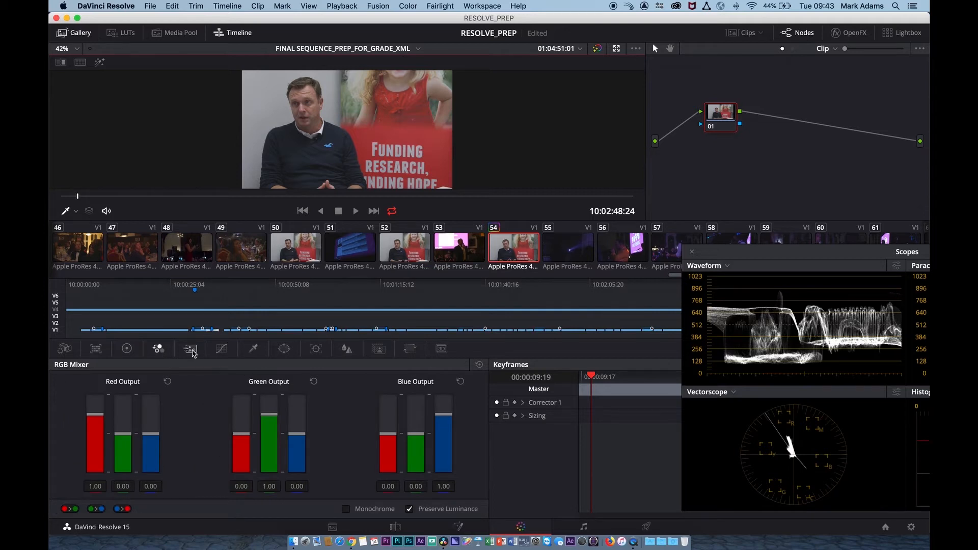
{"action": "left_click", "coordinate": [191, 349]}
{"action": "left_click", "coordinate": [222, 350]}
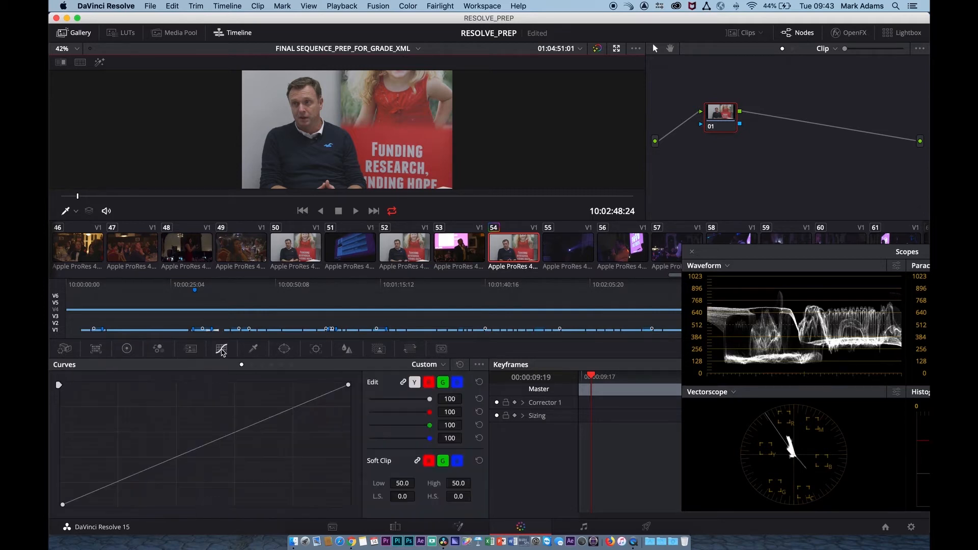
{"action": "left_click", "coordinate": [254, 350]}
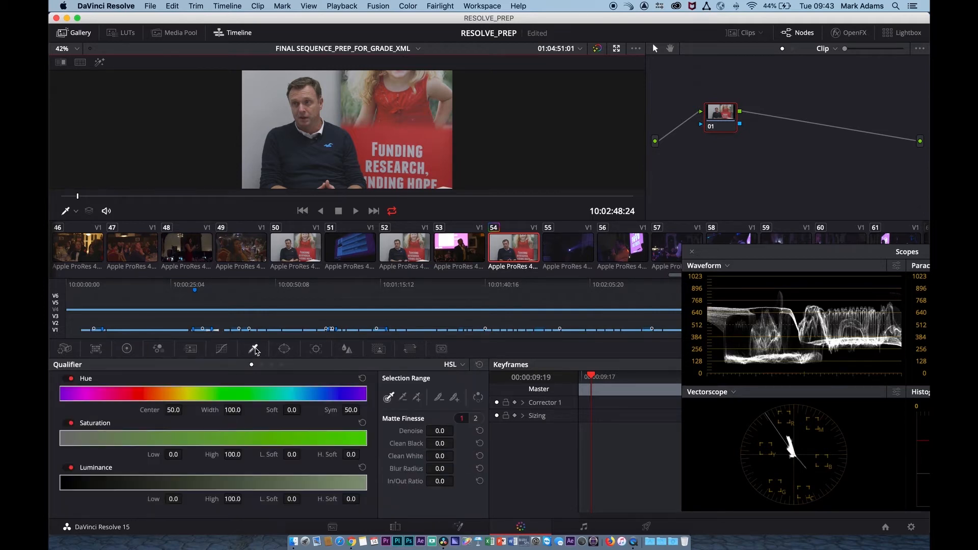
{"action": "left_click", "coordinate": [284, 349]}
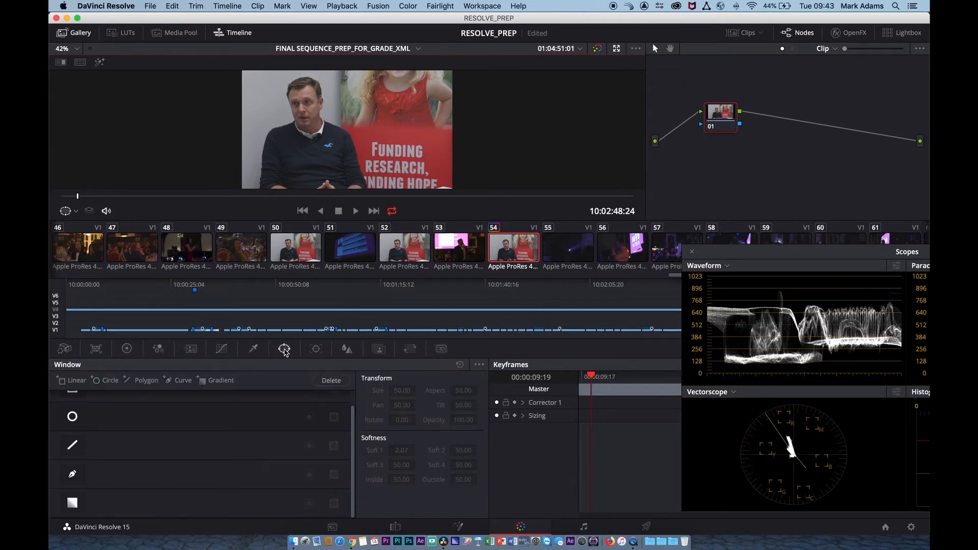
{"action": "left_click", "coordinate": [316, 350]}
{"action": "left_click", "coordinate": [347, 350]}
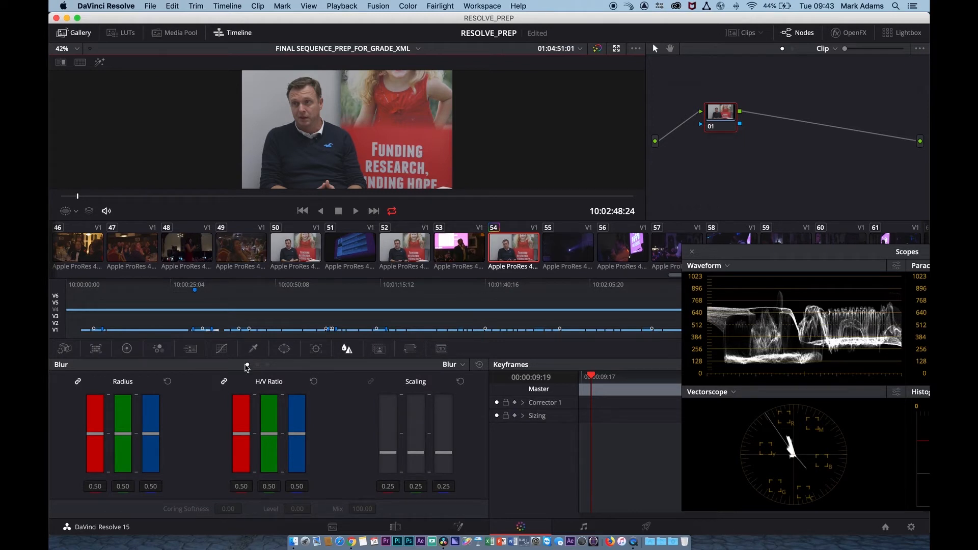
- Brighten interview clip 54 by moving the Custom curve's white point inward along the upper edge to about four-fifths of the graph width
{"action": "left_click", "coordinate": [228, 351]}
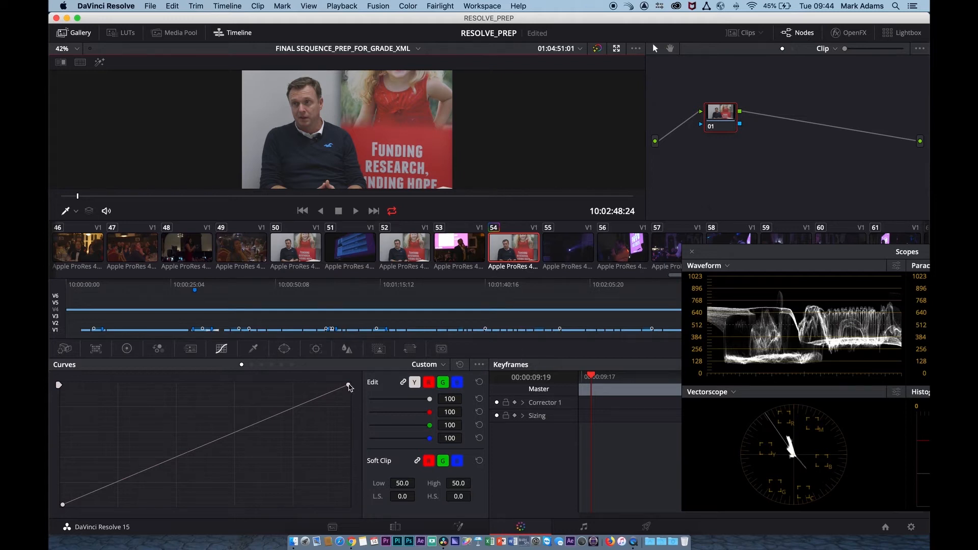
{"action": "left_click_drag", "start_coordinate": [349, 386], "coordinate": [243, 378]}
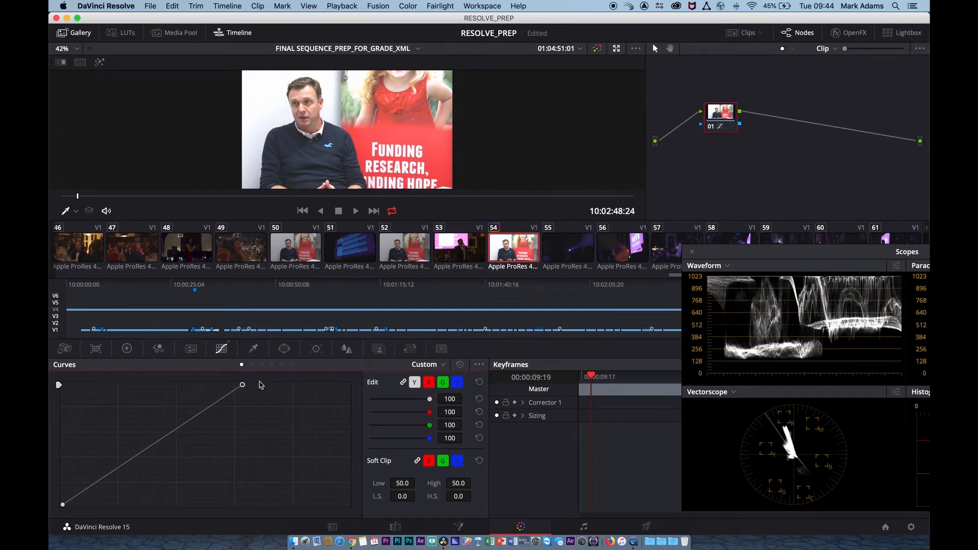
{"action": "left_click_drag", "start_coordinate": [244, 386], "coordinate": [299, 384]}
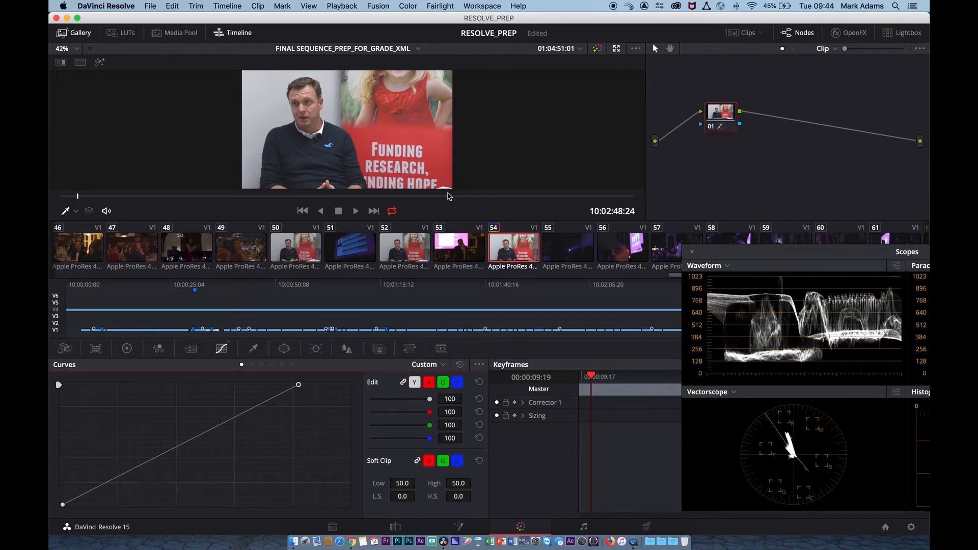
- Refine clip 54's Custom curve, moving the white point to about three-quarters of the graph width and the black point slightly inward along the lower edge
{"action": "mouse_move", "coordinate": [298, 385]}
{"action": "left_mouse_down"}
{"action": "mouse_move", "coordinate": [328, 385]}
{"action": "mouse_move", "coordinate": [285, 384]}
{"action": "left_mouse_up"}
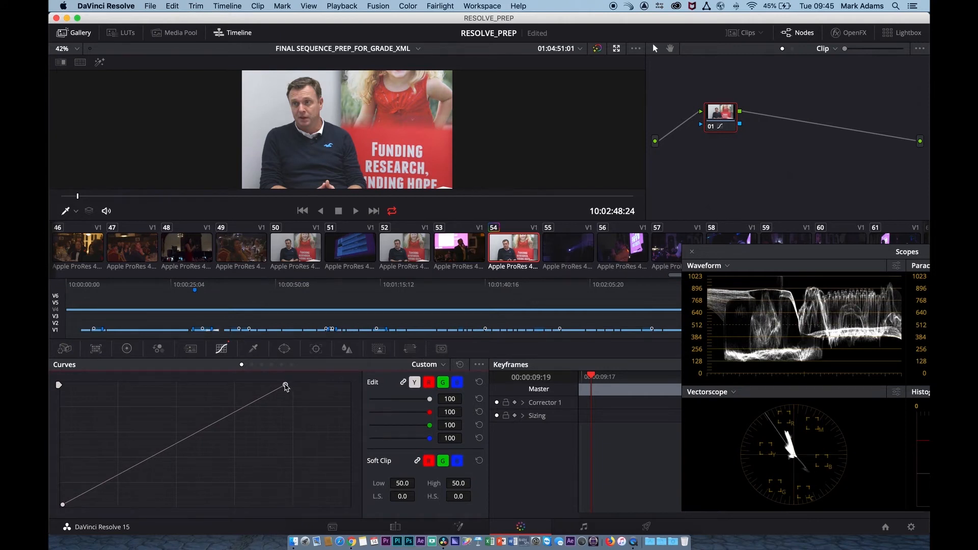
{"action": "left_click_drag", "start_coordinate": [284, 386], "coordinate": [285, 386]}
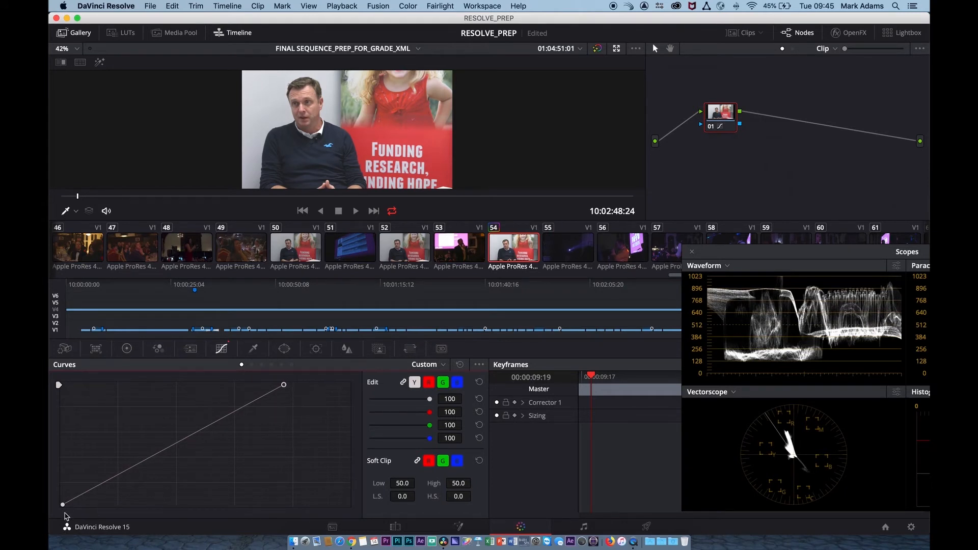
{"action": "left_click_drag", "start_coordinate": [63, 505], "coordinate": [88, 506]}
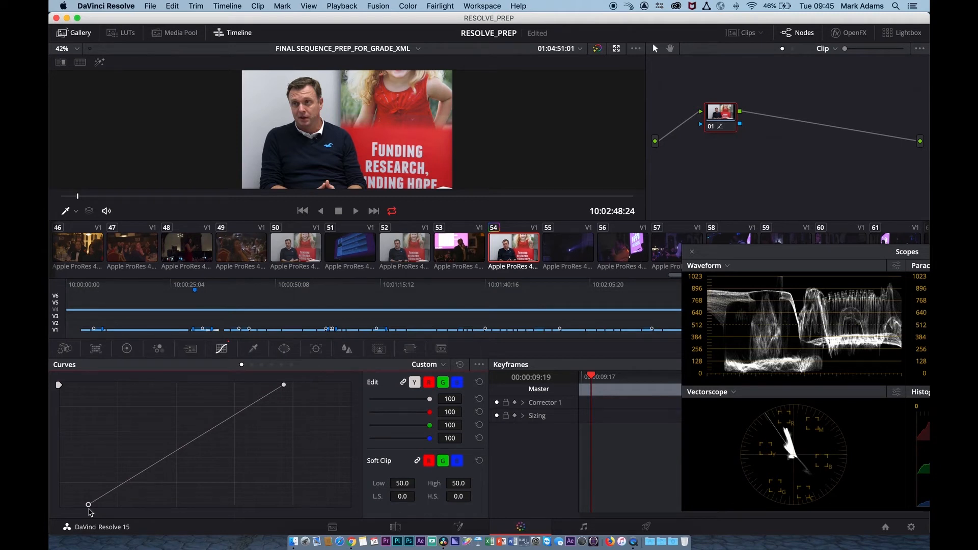
{"action": "left_click_drag", "start_coordinate": [88, 505], "coordinate": [79, 505]}
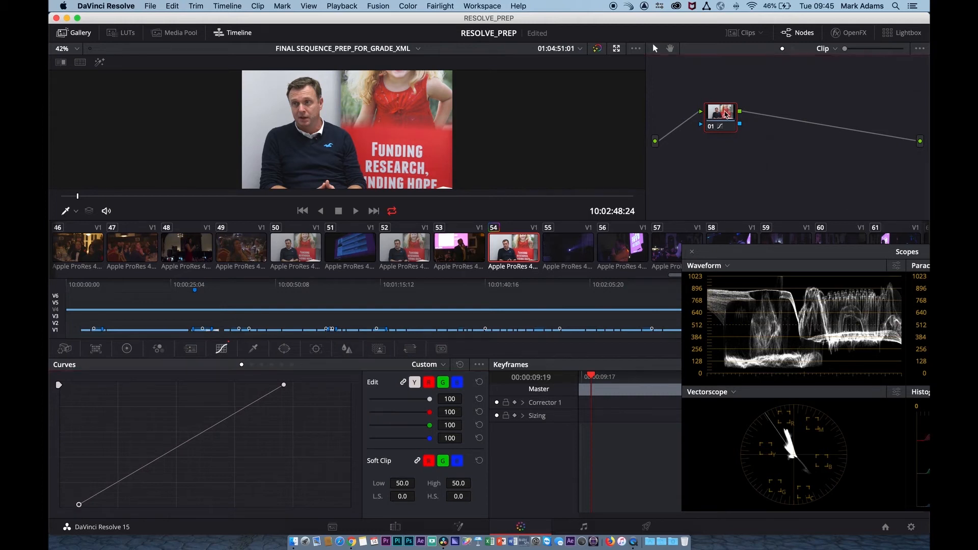
- Nudge node 01 slightly in the node graph and compare the interview clip with its grade bypassed and active
{"action": "left_click_drag", "start_coordinate": [727, 115], "coordinate": [715, 113]}
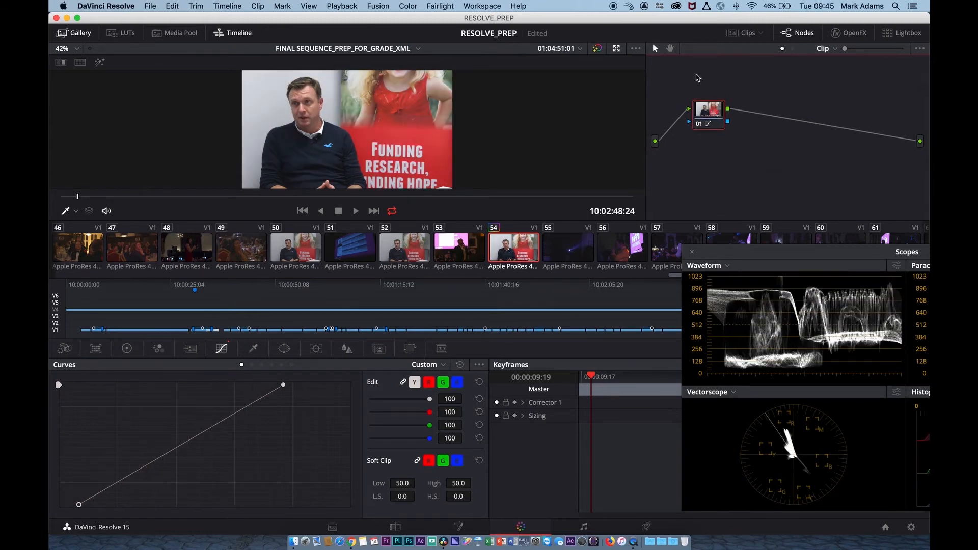
{"action": "left_click", "coordinate": [599, 49]}
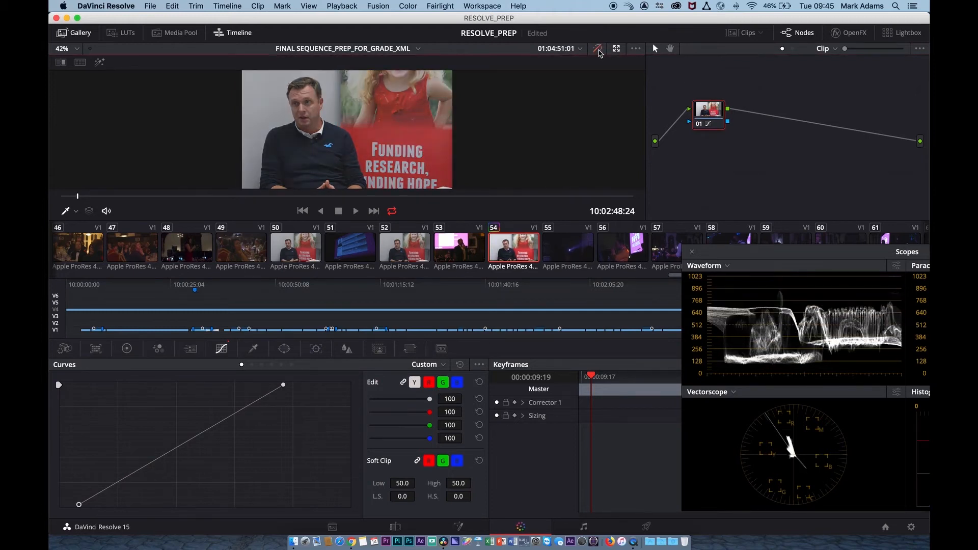
{"action": "left_click", "coordinate": [598, 50]}
{"action": "left_click", "coordinate": [598, 51]}
{"action": "left_click", "coordinate": [598, 50]}
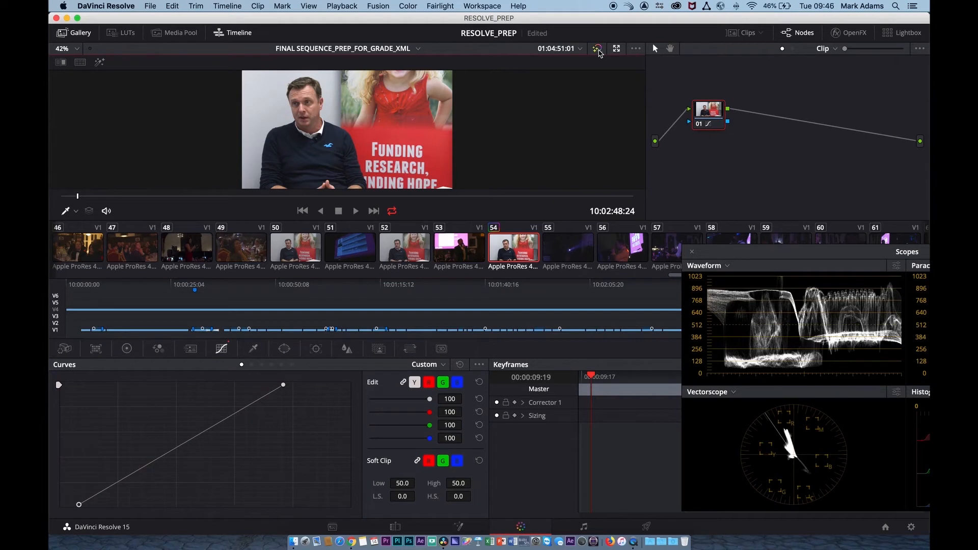
- Add a serial node after node 01 and show the Color Wheels palette for it
{"action": "key", "text": "alt+s"}
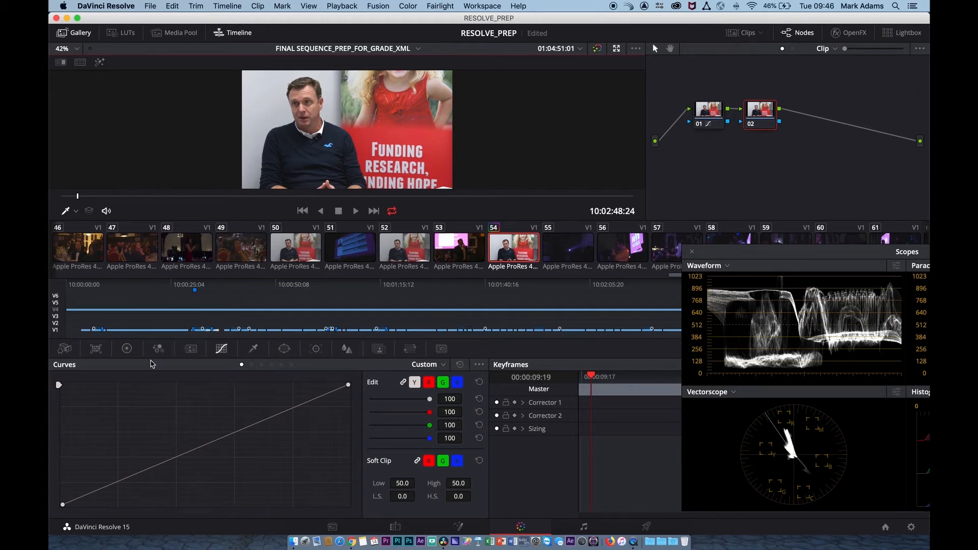
{"action": "left_click", "coordinate": [128, 350]}
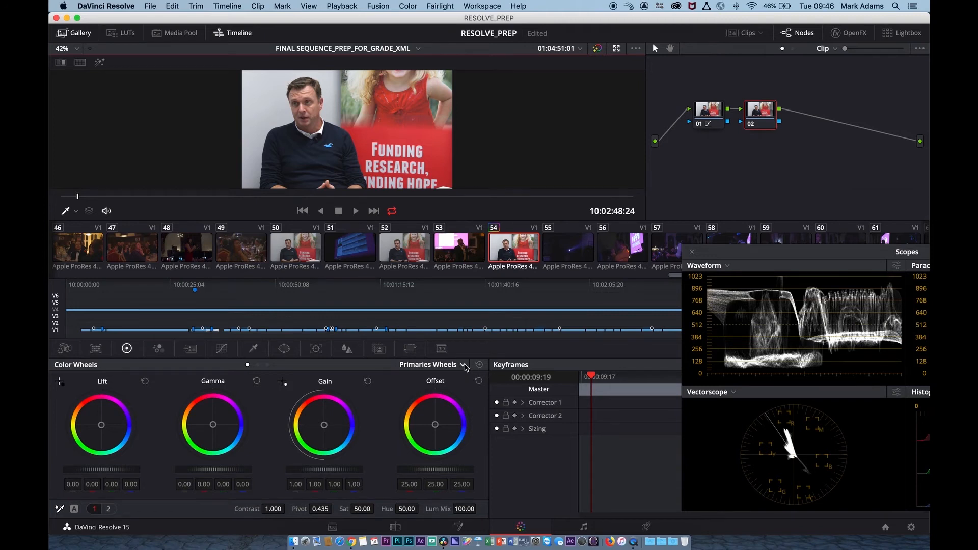
- Look through the Color Wheels modes, including Log, and return to Primaries Wheels
{"action": "left_click", "coordinate": [463, 365]}
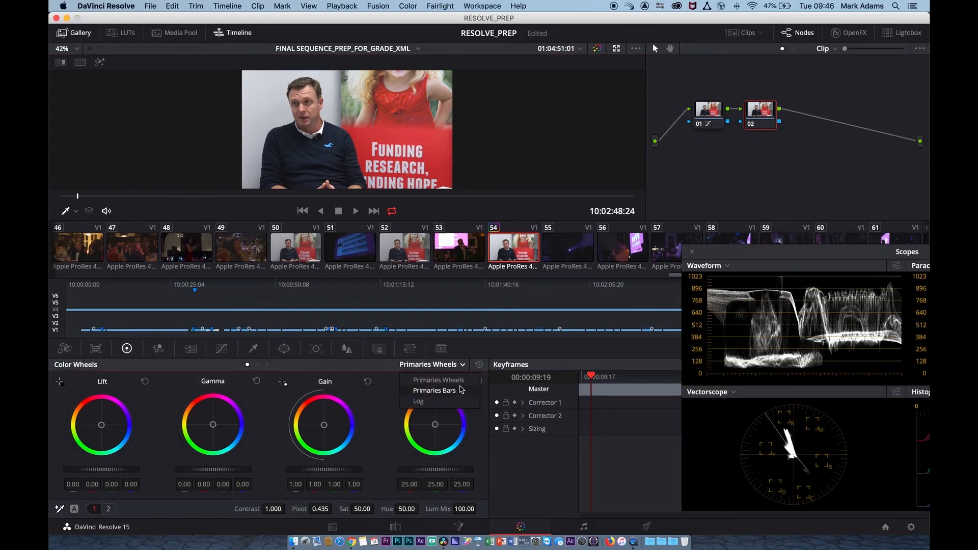
{"action": "left_click", "coordinate": [462, 364]}
{"action": "left_click", "coordinate": [461, 365]}
{"action": "left_click", "coordinate": [455, 401]}
{"action": "left_click", "coordinate": [462, 365]}
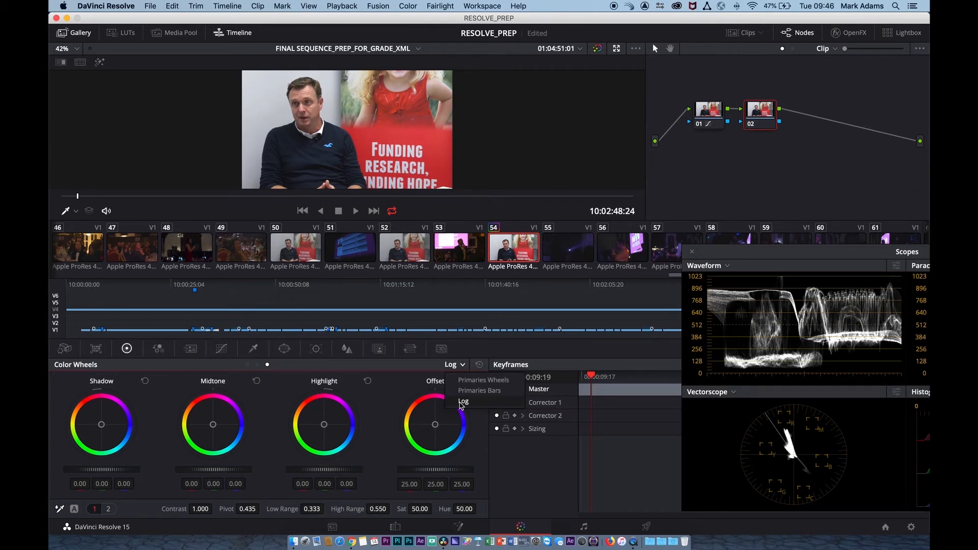
{"action": "left_click", "coordinate": [488, 381]}
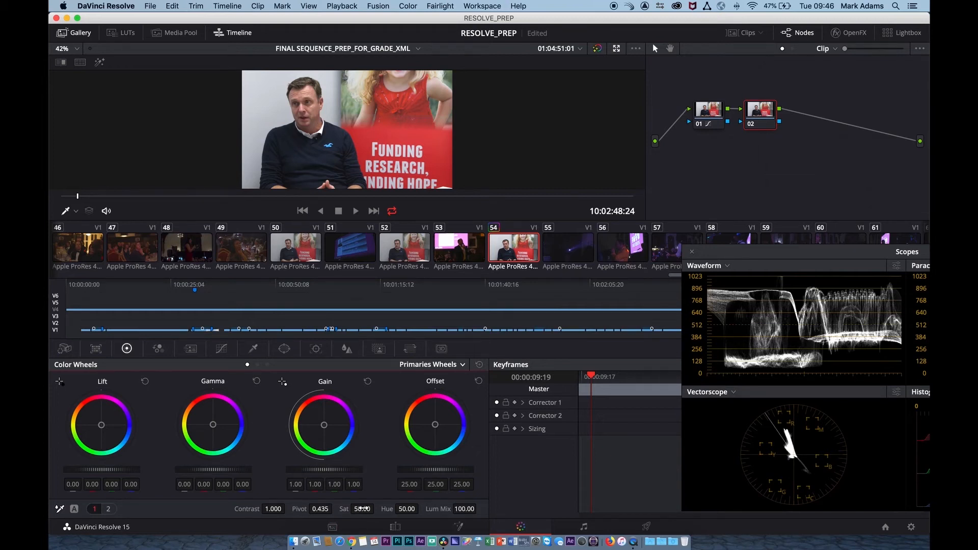
- Set node 02's saturation to 58.20 and its contrast to 1.108
{"action": "left_click_drag", "start_coordinate": [363, 509], "coordinate": [377, 508]}
{"action": "key", "text": "space"}
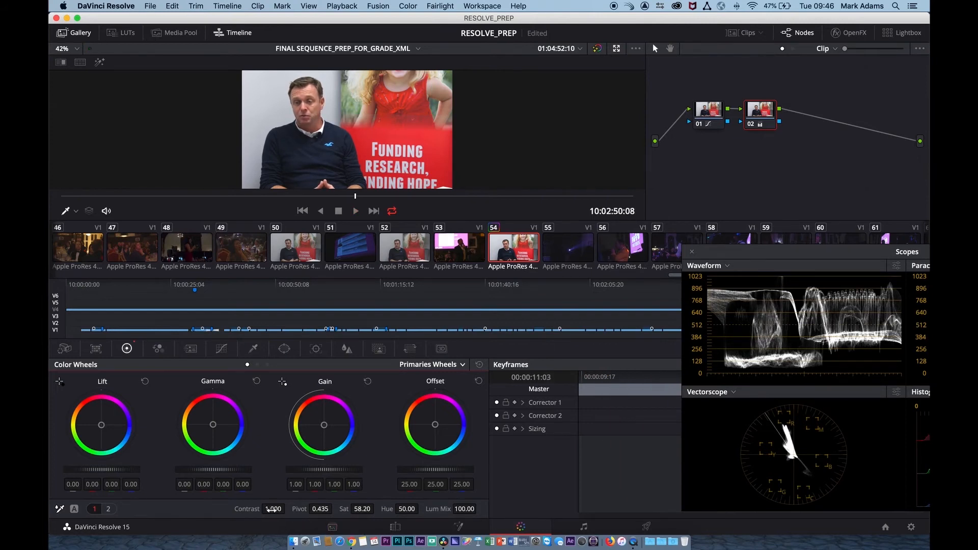
{"action": "left_click_drag", "start_coordinate": [273, 509], "coordinate": [288, 508]}
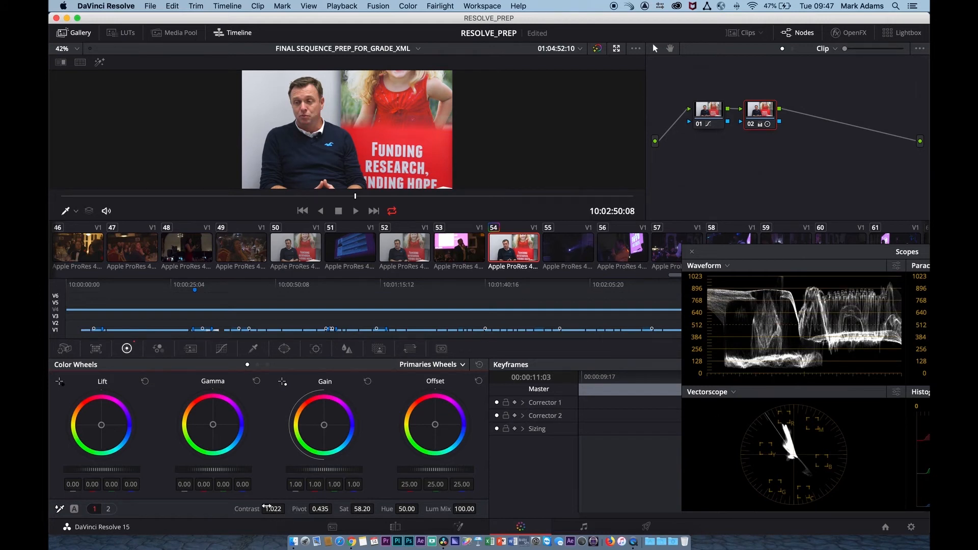
{"action": "left_click_drag", "start_coordinate": [288, 508], "coordinate": [288, 508]}
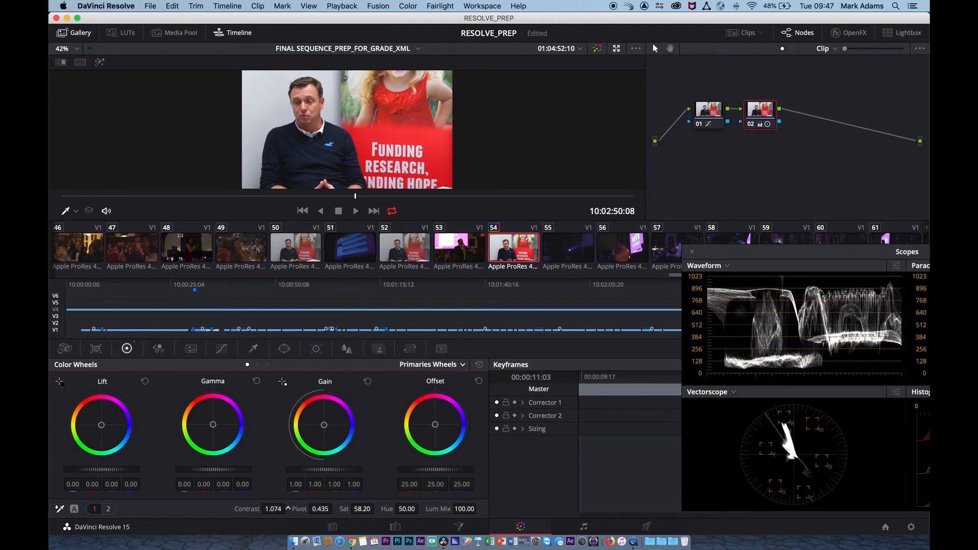
{"action": "left_click_drag", "start_coordinate": [288, 509], "coordinate": [288, 509]}
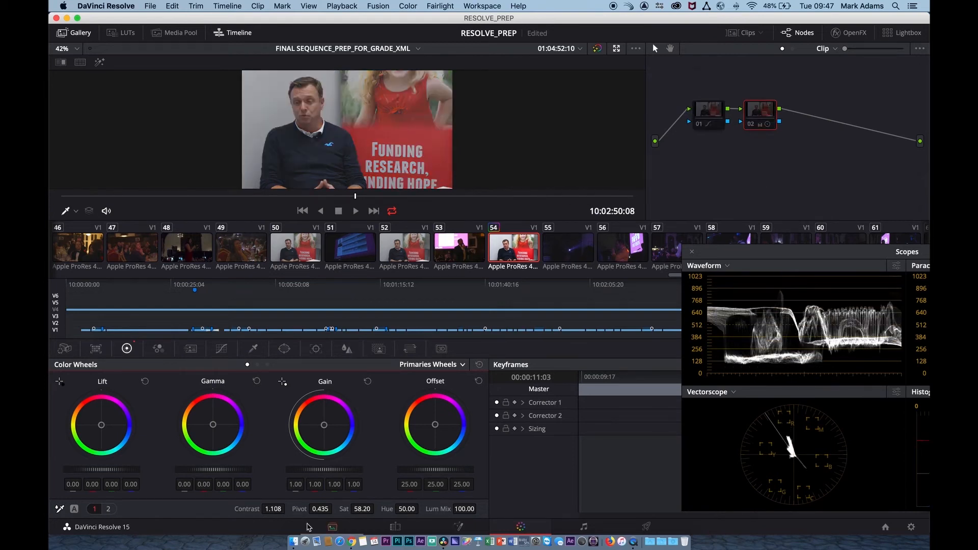
- Compare the clip with node 02 disabled and enabled to judge the saturation and contrast changes
{"action": "key", "text": "ctrl+d"}
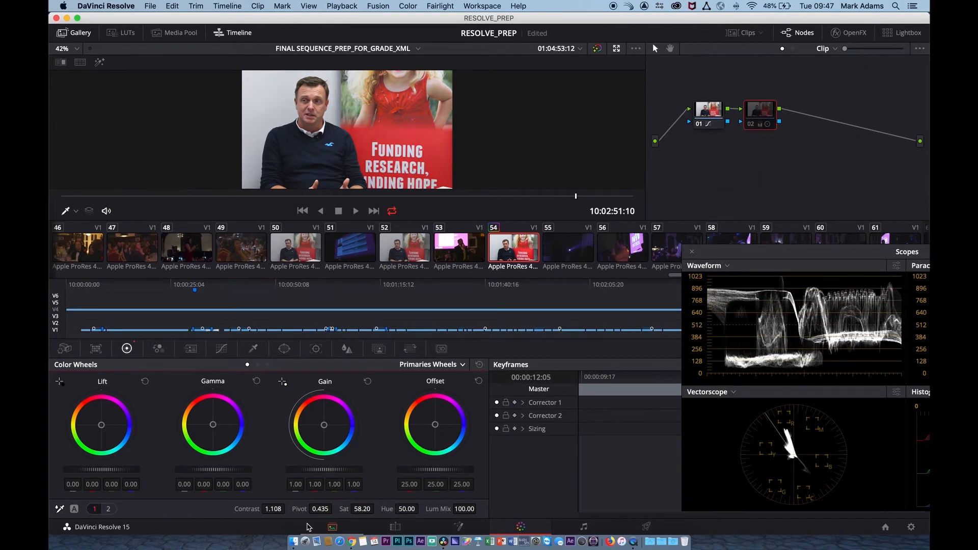
{"action": "key", "text": "super+d"}
{"action": "key", "text": "super+d"}
{"action": "key", "text": "super+d"}
{"action": "key", "text": "super+d"}
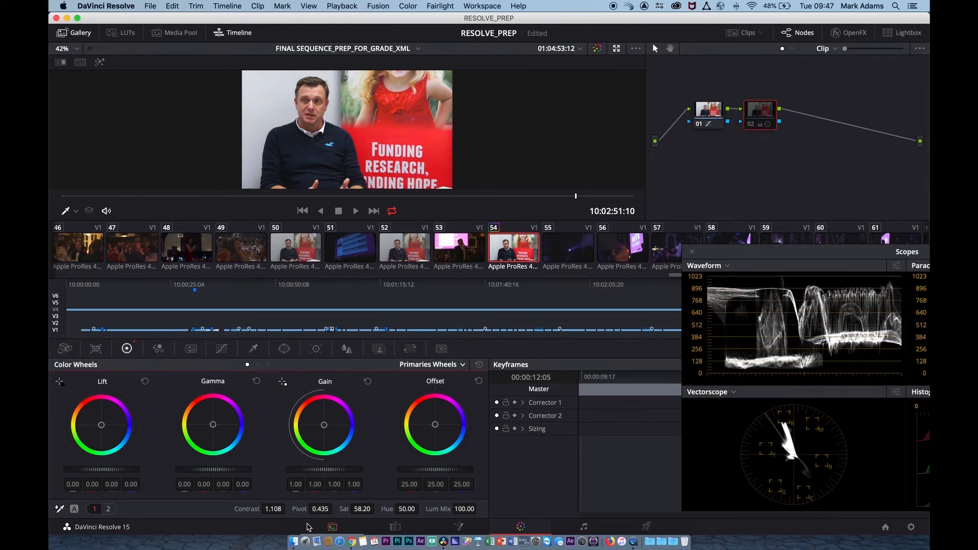
{"action": "key", "text": "super+d"}
{"action": "key", "text": "super+d"}
{"action": "key", "text": "super+d"}
{"action": "key", "text": "super+d"}
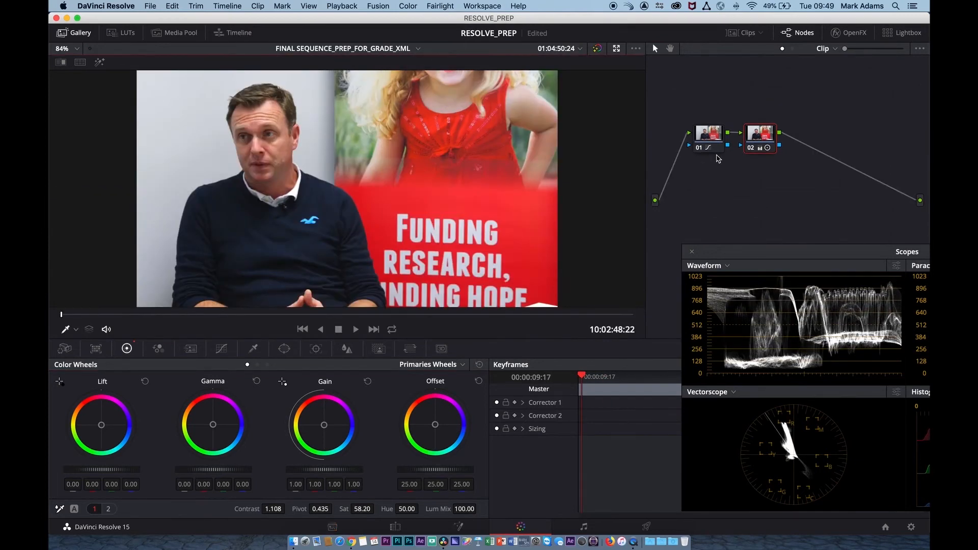
{"action": "key", "text": "super+d"}
{"action": "key", "text": "super+d"}
- Label node 01 as CURVES
{"action": "left_click", "coordinate": [709, 141]}
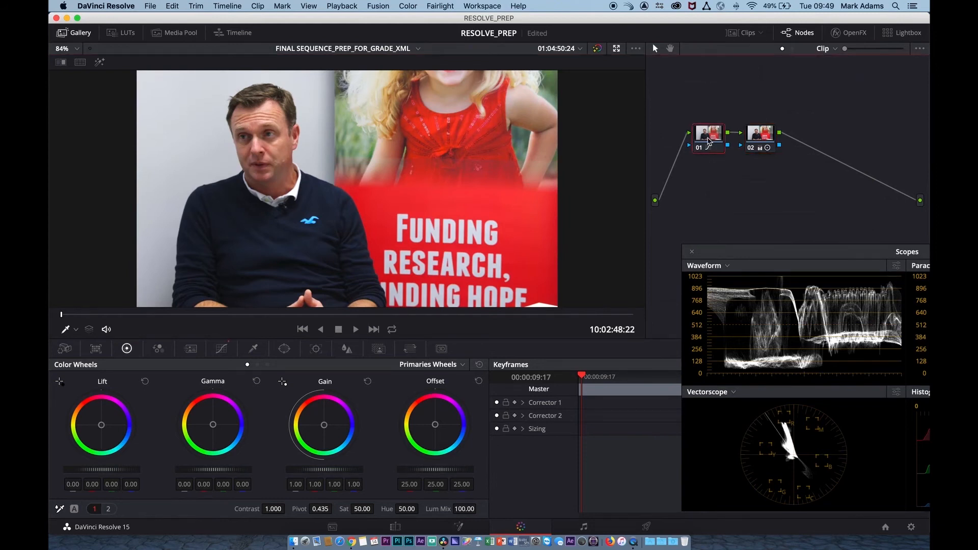
{"action": "right_click", "coordinate": [708, 140]}
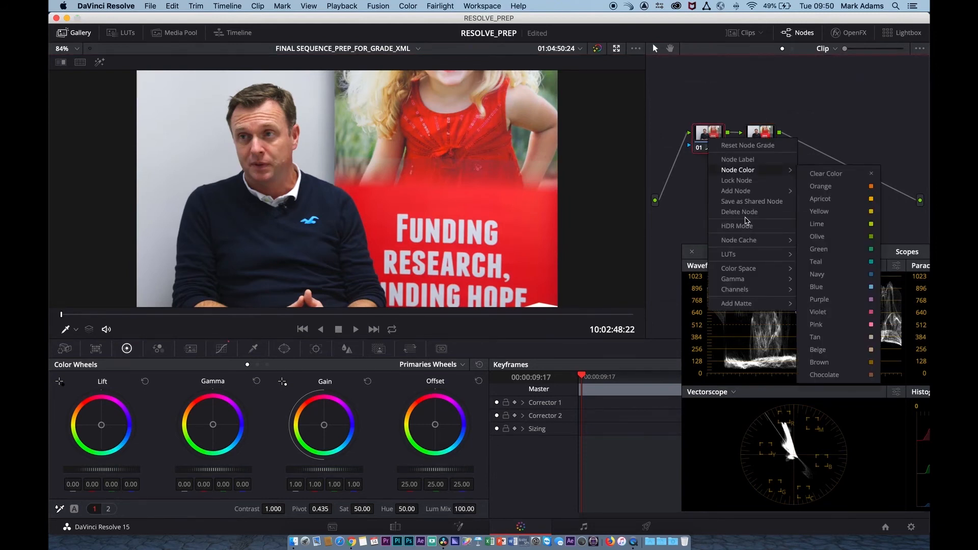
{"action": "left_click", "coordinate": [754, 162]}
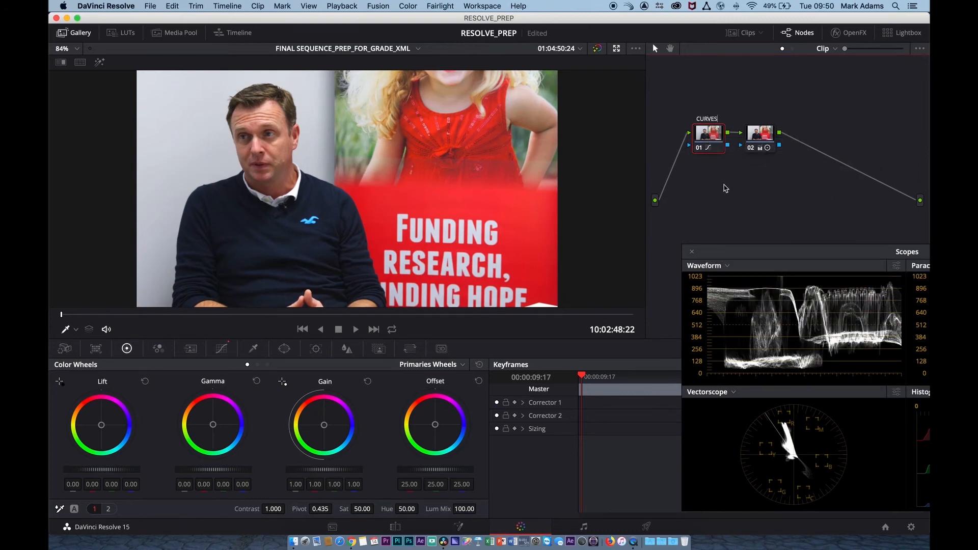
{"action": "key", "text": "Return"}
- Label node 02 as SAT / CON and nudge it slightly in the node graph
{"action": "left_click", "coordinate": [759, 141]}
{"action": "right_click", "coordinate": [759, 142]}
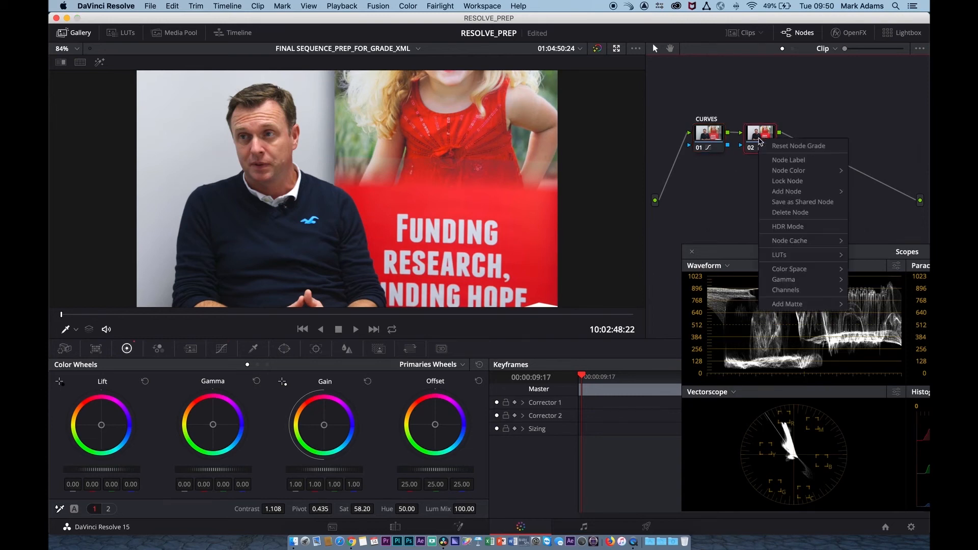
{"action": "left_click", "coordinate": [767, 161]}
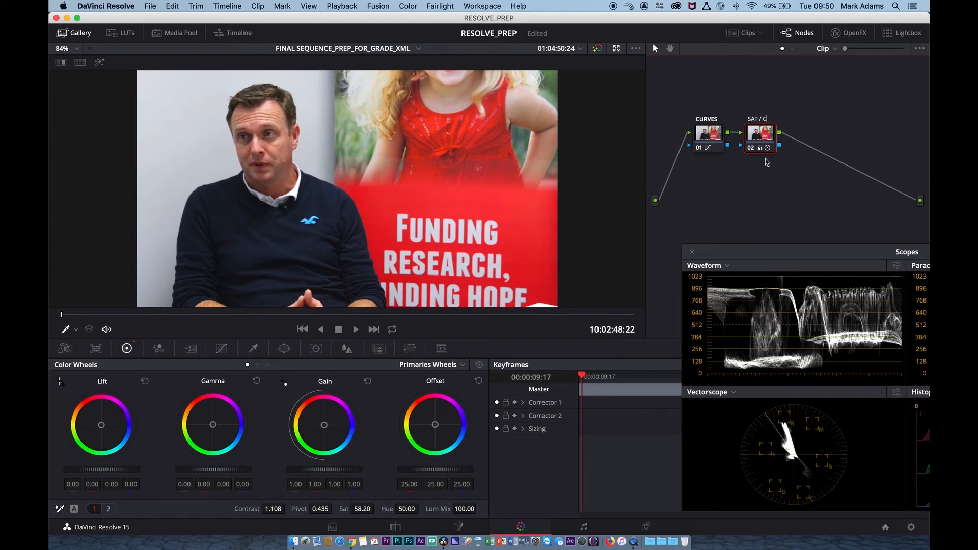
{"action": "key", "text": "Return"}
{"action": "left_click_drag", "start_coordinate": [759, 141], "coordinate": [758, 141]}
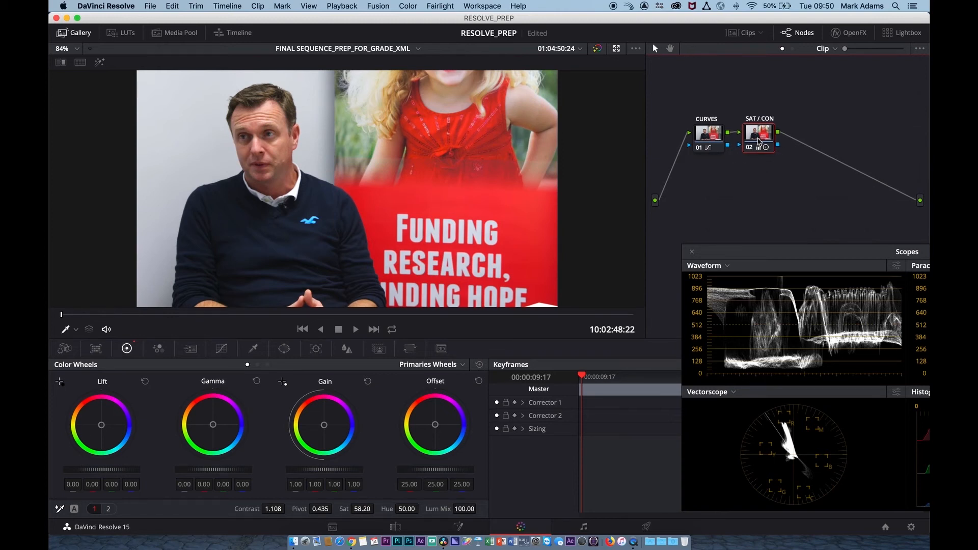
- Add a serial node after SAT / CON and fit a circular window around the man's head, size about 27, aspect about 37, rotated about -7
{"action": "key", "text": "alt+s"}
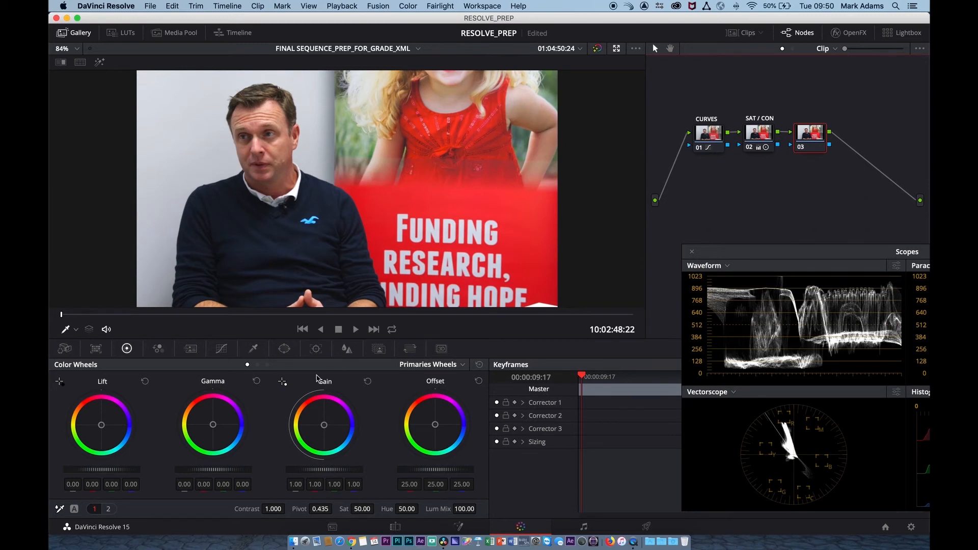
{"action": "left_click", "coordinate": [286, 349]}
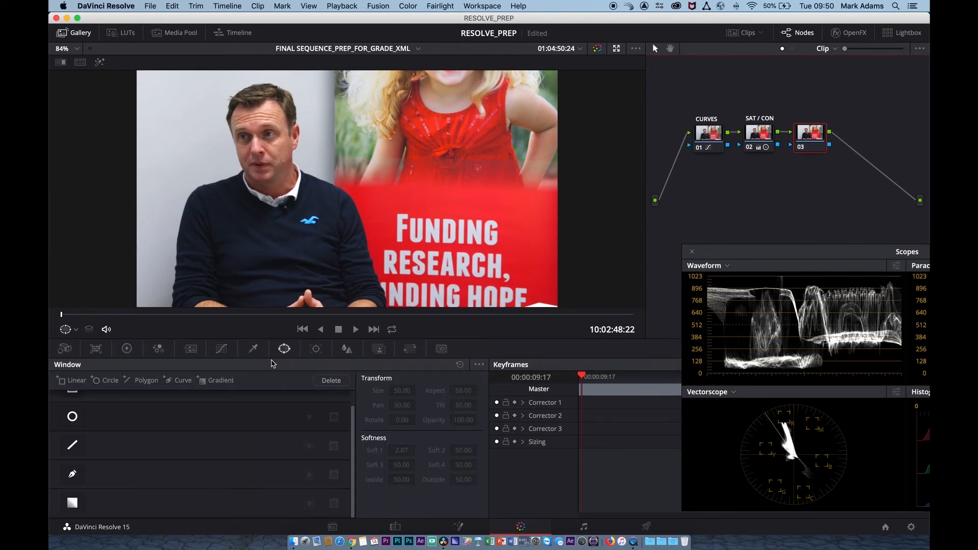
{"action": "left_click", "coordinate": [73, 418]}
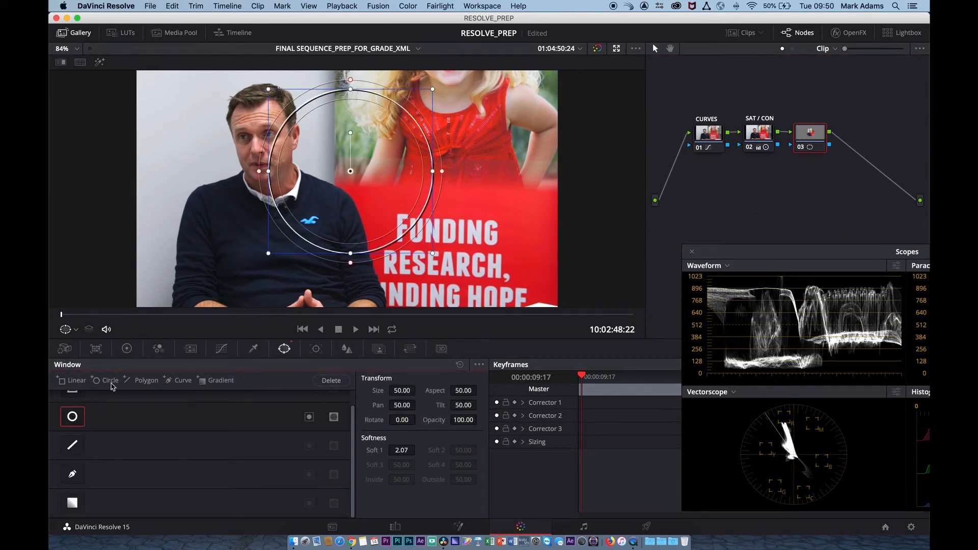
{"action": "mouse_move", "coordinate": [264, 171]}
{"action": "left_mouse_down"}
{"action": "mouse_move", "coordinate": [304, 170]}
{"action": "mouse_move", "coordinate": [271, 159]}
{"action": "left_mouse_up"}
{"action": "left_click_drag", "start_coordinate": [271, 239], "coordinate": [272, 217]}
{"action": "left_click_drag", "start_coordinate": [271, 162], "coordinate": [260, 106]}
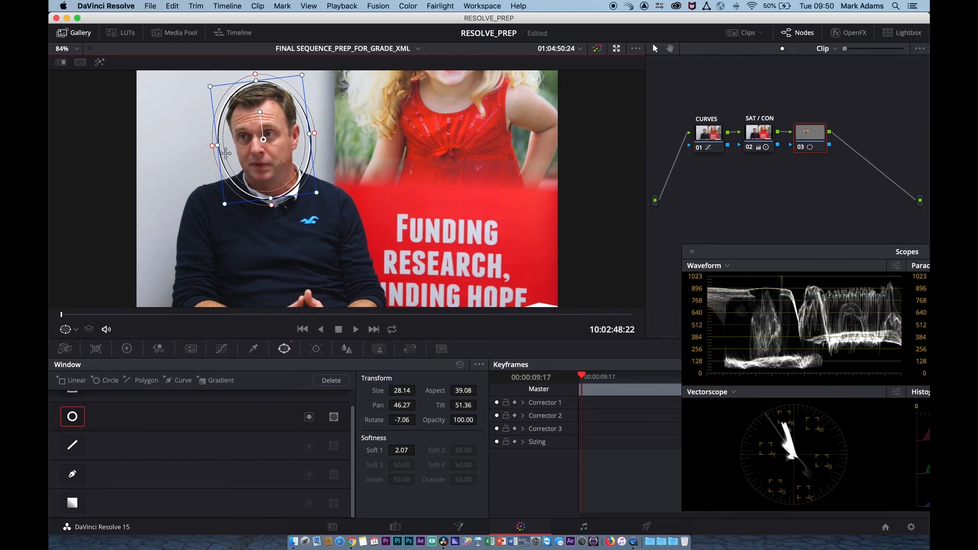
{"action": "left_click_drag", "start_coordinate": [213, 146], "coordinate": [220, 146]}
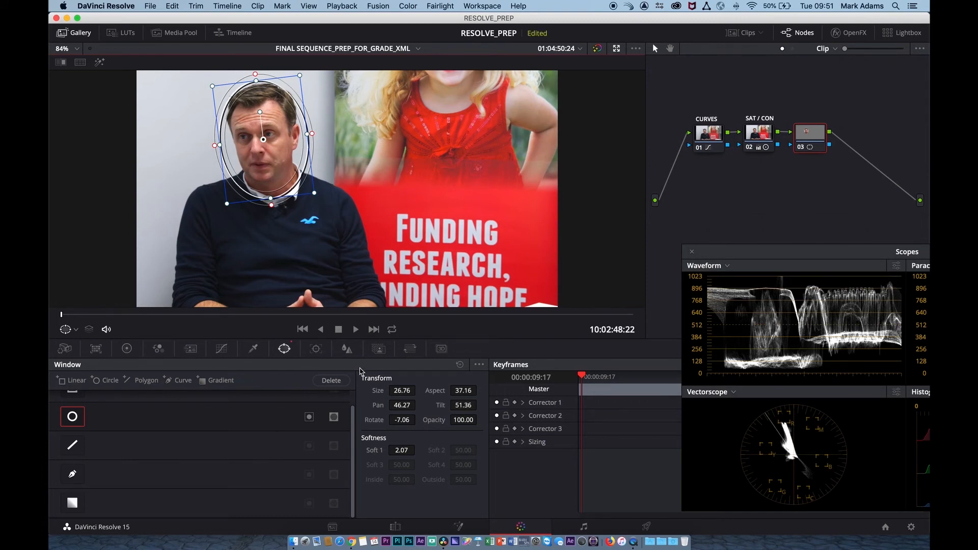
- Track the head window forward through the clip with Pan, Tilt, Zoom and Rotate but without 3D, and scrub back to the start to check it
{"action": "left_click", "coordinate": [318, 351]}
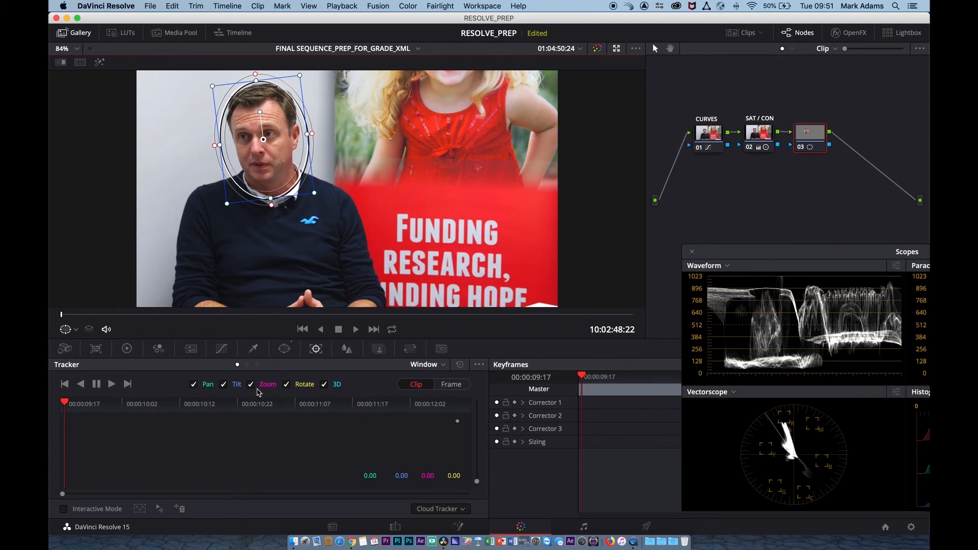
{"action": "left_click", "coordinate": [324, 385]}
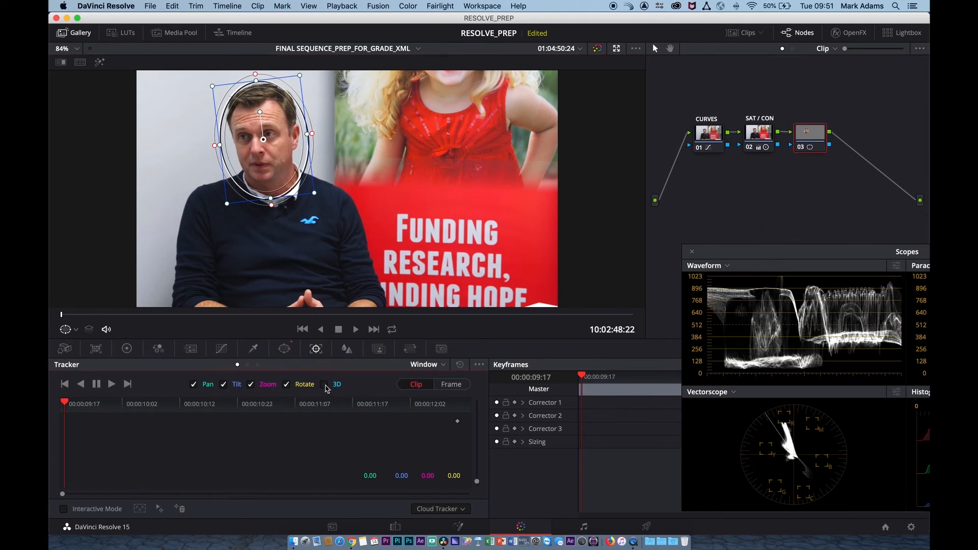
{"action": "left_click", "coordinate": [113, 386]}
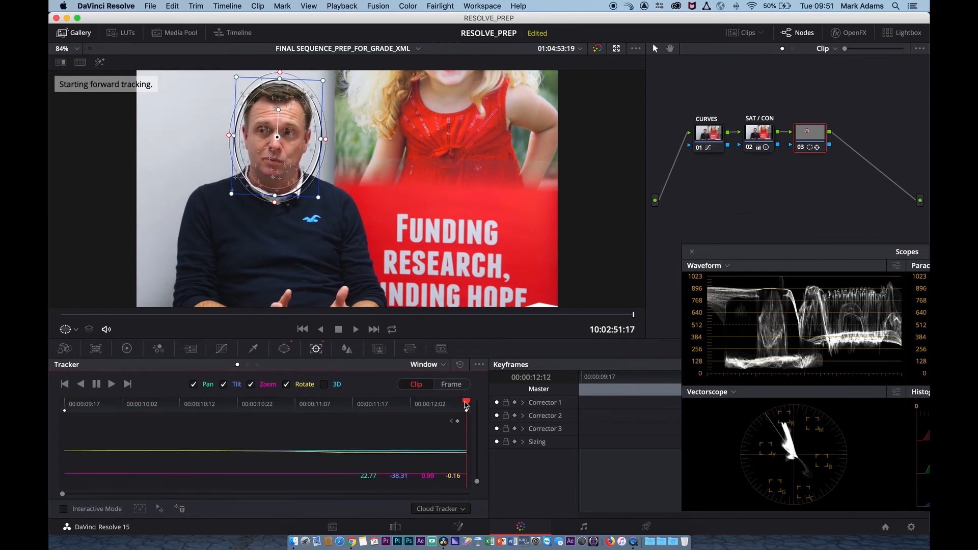
{"action": "left_click_drag", "start_coordinate": [465, 406], "coordinate": [98, 405]}
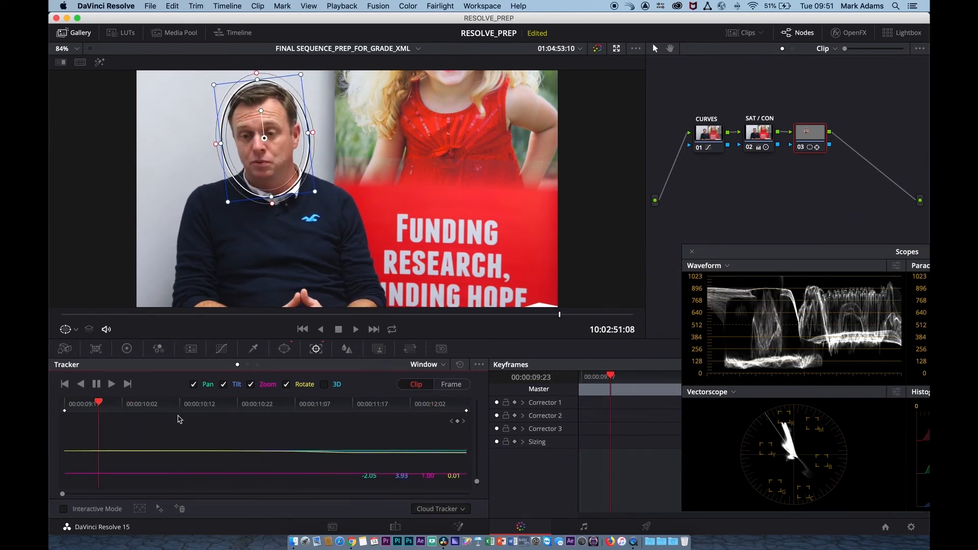
{"action": "left_click_drag", "start_coordinate": [179, 419], "coordinate": [49, 415]}
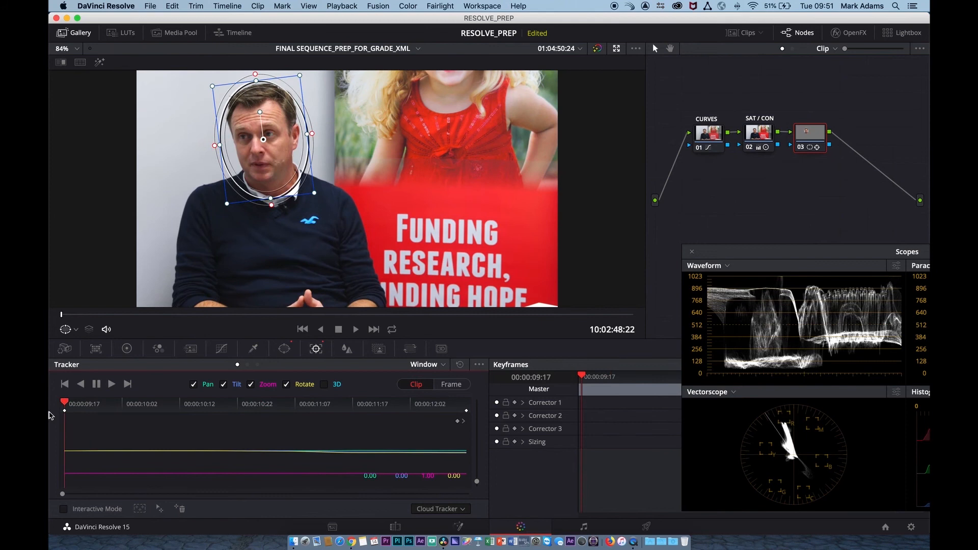
- Sharpen the tracked head area on node 03 by setting the linked sharpen Radius to 0.42
{"action": "left_click", "coordinate": [346, 350]}
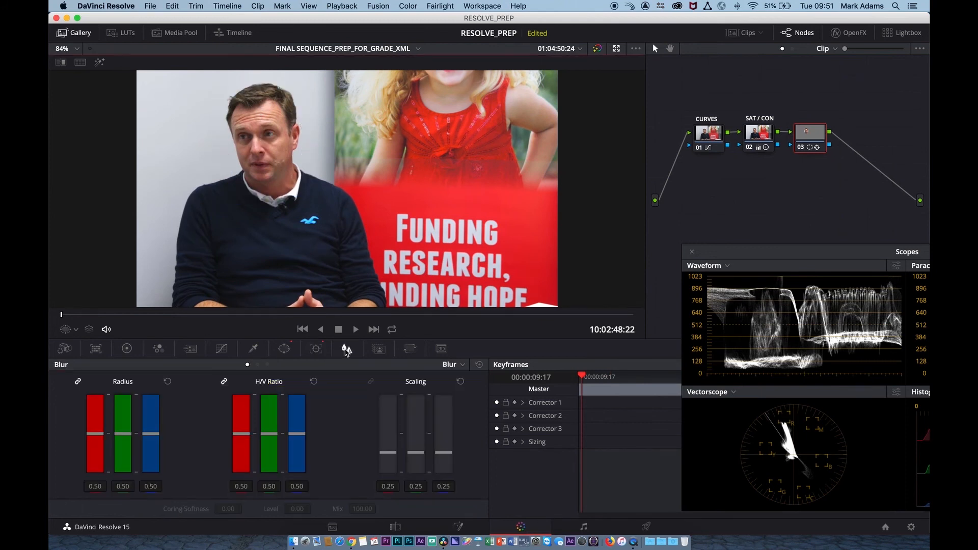
{"action": "left_click", "coordinate": [458, 365]}
{"action": "left_click", "coordinate": [464, 390]}
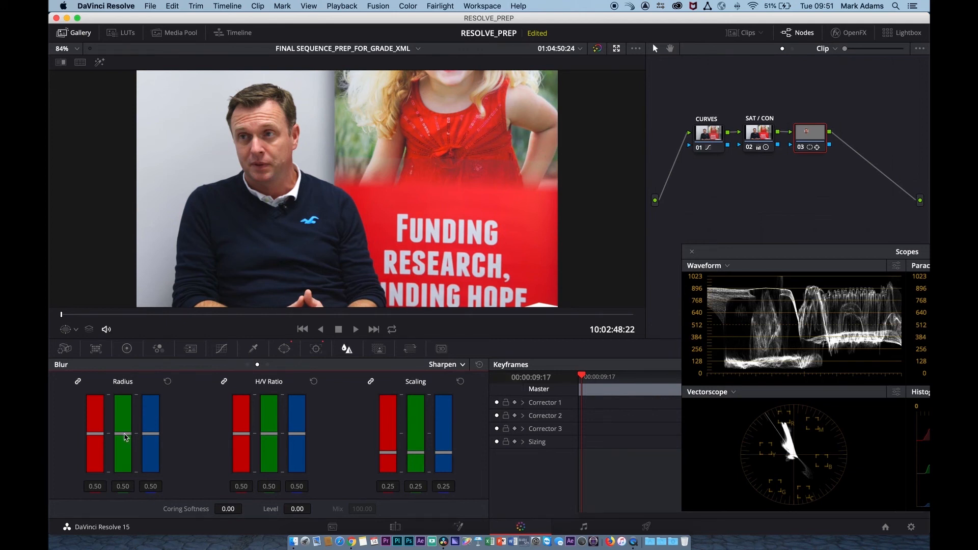
{"action": "mouse_move", "coordinate": [126, 437]}
{"action": "left_mouse_down"}
{"action": "mouse_move", "coordinate": [124, 476]}
{"action": "mouse_move", "coordinate": [124, 400]}
{"action": "mouse_move", "coordinate": [125, 478]}
{"action": "mouse_move", "coordinate": [121, 390]}
{"action": "mouse_move", "coordinate": [125, 445]}
{"action": "left_mouse_up"}
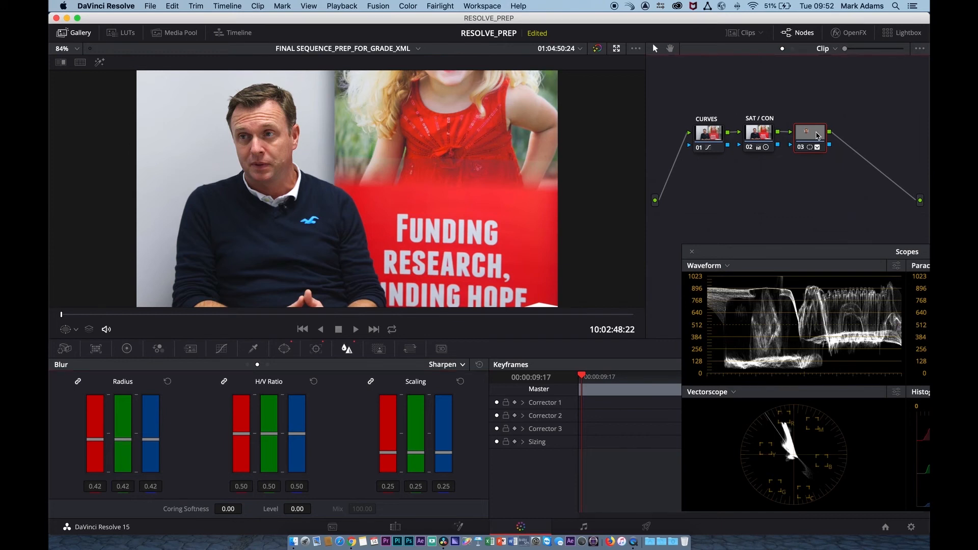
- Disable and re-enable node 03 repeatedly to compare the face with and without sharpening
{"action": "key", "text": "super+d"}
{"action": "key", "text": "super+d"}
{"action": "key", "text": "super+d"}
{"action": "key", "text": "super+d"}
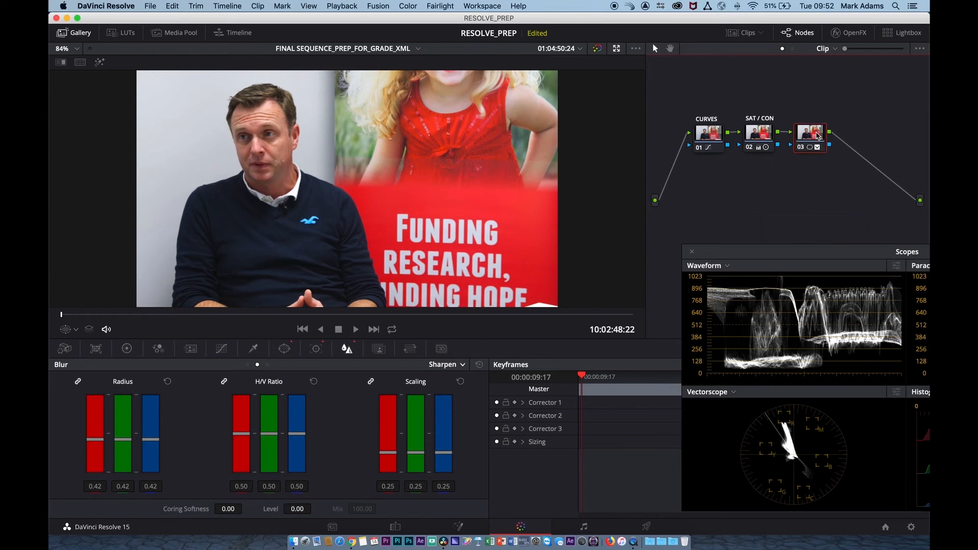
{"action": "key", "text": "super+d"}
{"action": "key", "text": "super+d"}
{"action": "key", "text": "super+d"}
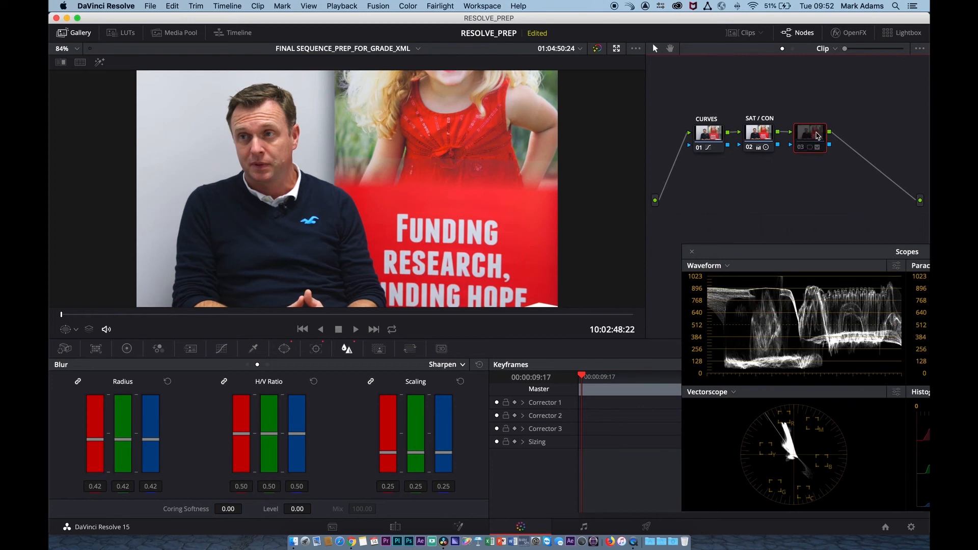
{"action": "key", "text": "super+d"}
{"action": "key", "text": "super+d"}
{"action": "key", "text": "super+d"}
{"action": "key", "text": "super+d"}
{"action": "key", "text": "super+d"}
{"action": "key", "text": "super+d"}
{"action": "key", "text": "super+d"}
{"action": "key", "text": "super+d"}
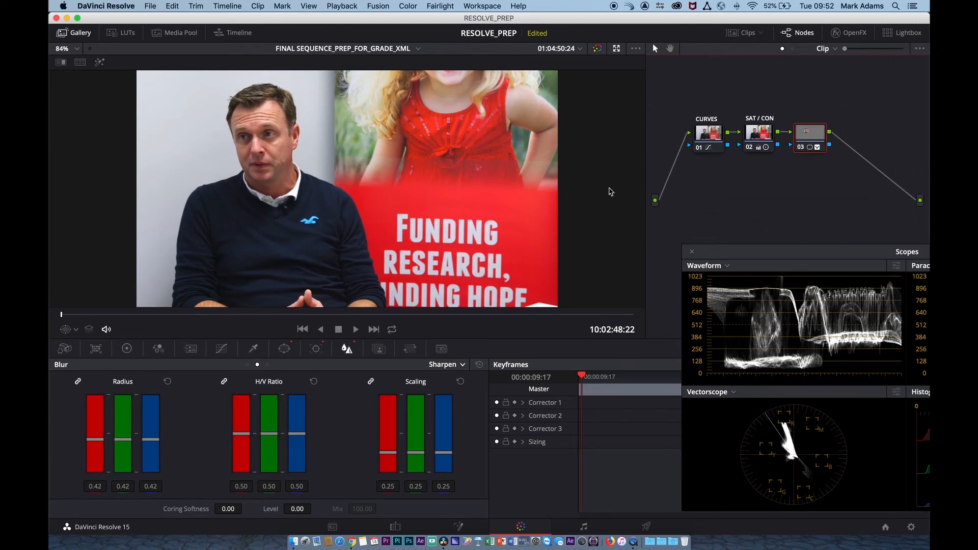
- Soften the head window's edge to a Soft 1 of about 9.93 and label node 03 with a name beginning "TRACK /"
{"action": "left_click", "coordinate": [281, 350]}
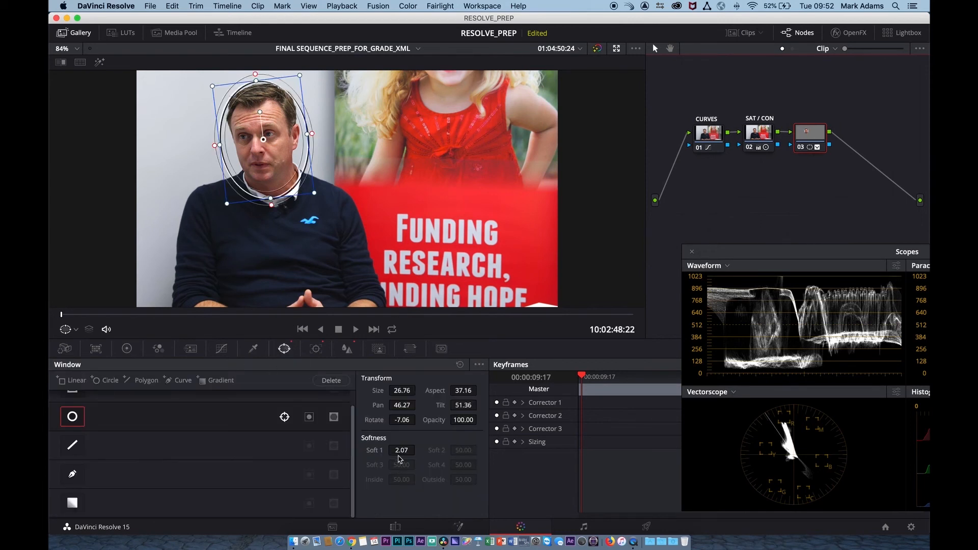
{"action": "left_click_drag", "start_coordinate": [399, 450], "coordinate": [604, 443]}
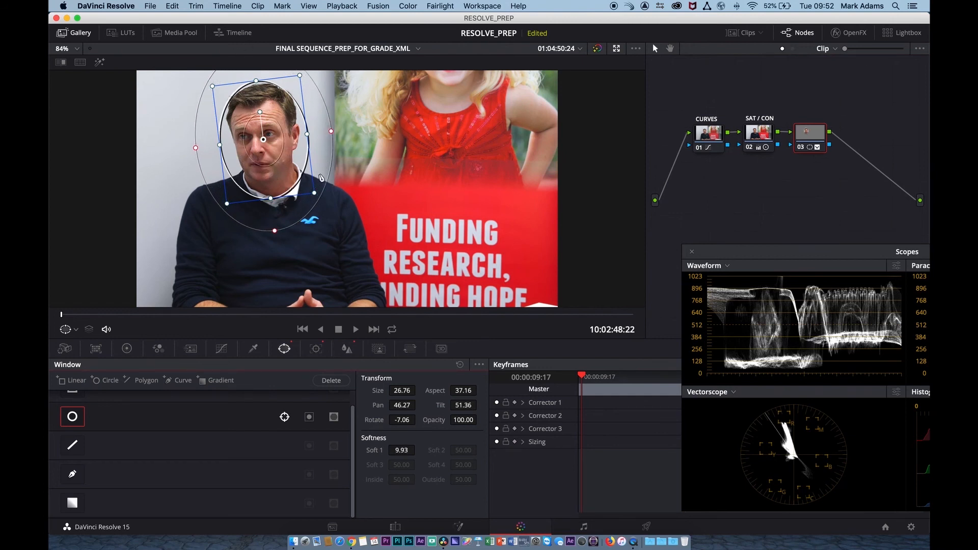
{"action": "left_click_drag", "start_coordinate": [814, 137], "coordinate": [812, 137]}
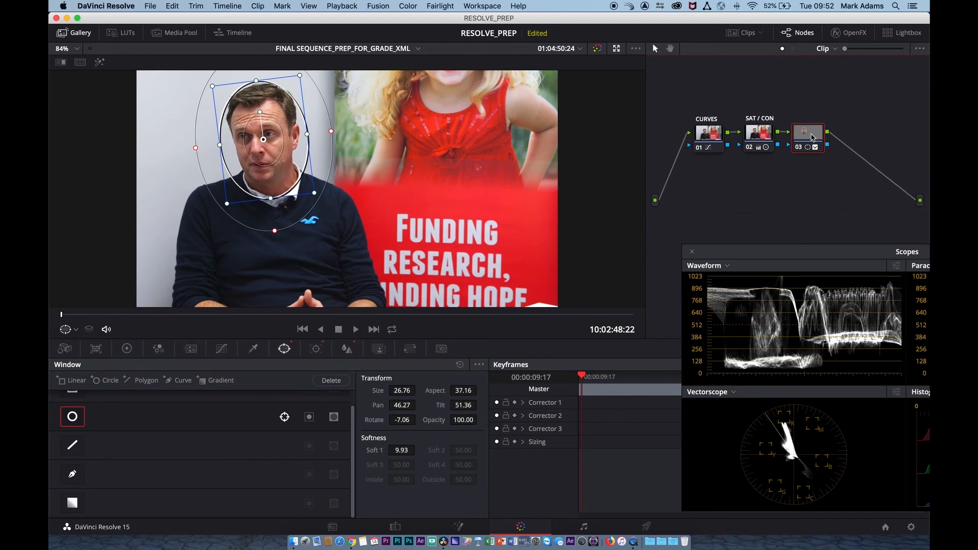
{"action": "right_click", "coordinate": [812, 137]}
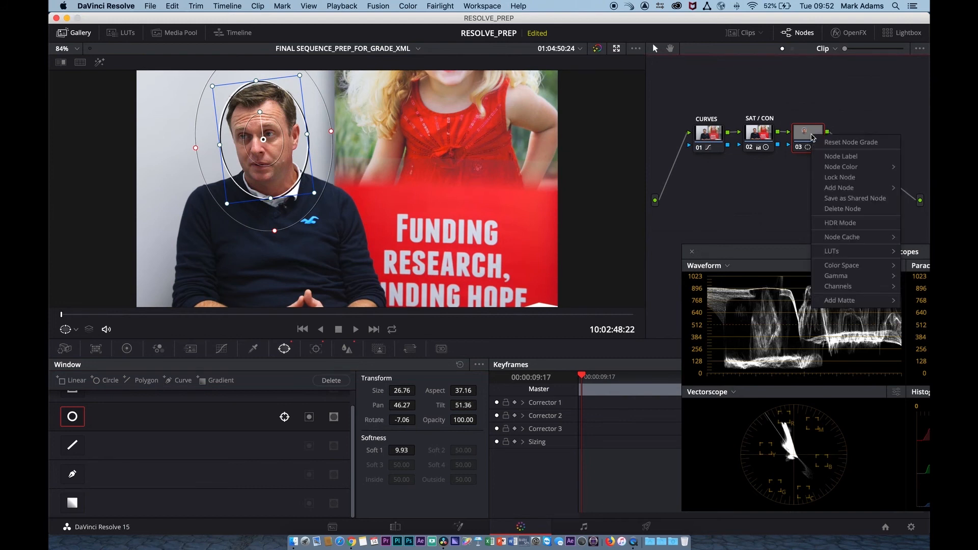
{"action": "left_click", "coordinate": [839, 157]}
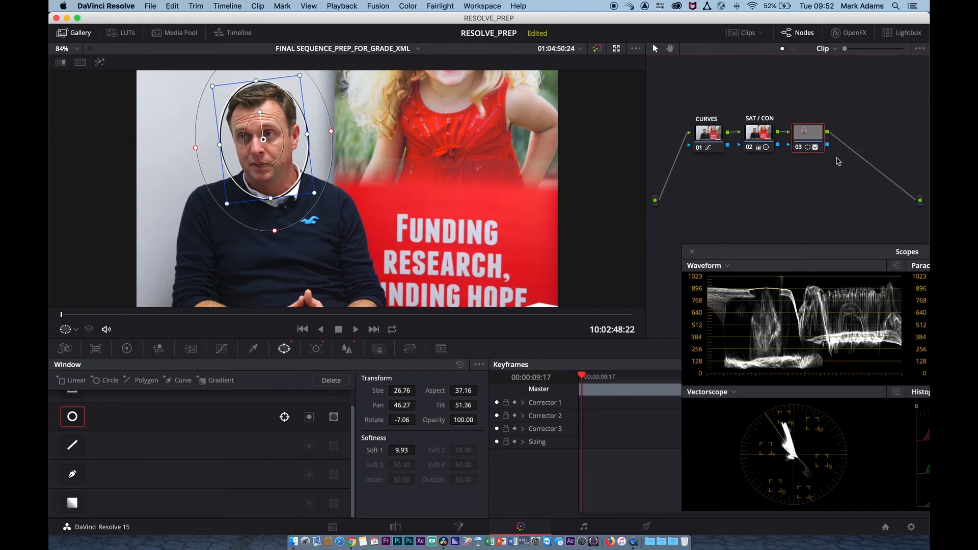
{"action": "type", "text": "TRACK / ..."}
{"action": "key", "text": "Return"}
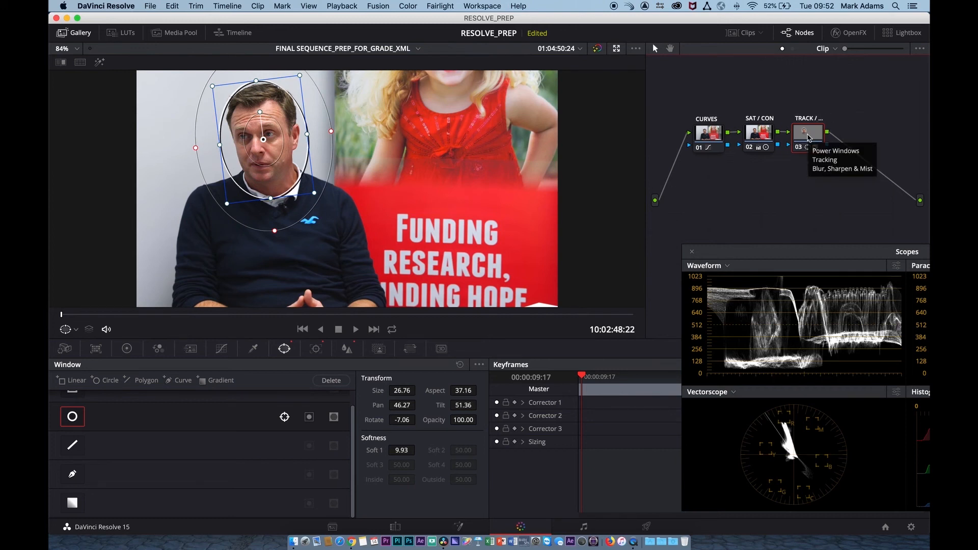
- Add a serial node after node 03 with a circular window centred on the man, stretched vertically to aspect 0.00, pan about 46.65, tilt about 49.01
{"action": "key", "text": "alt+s"}
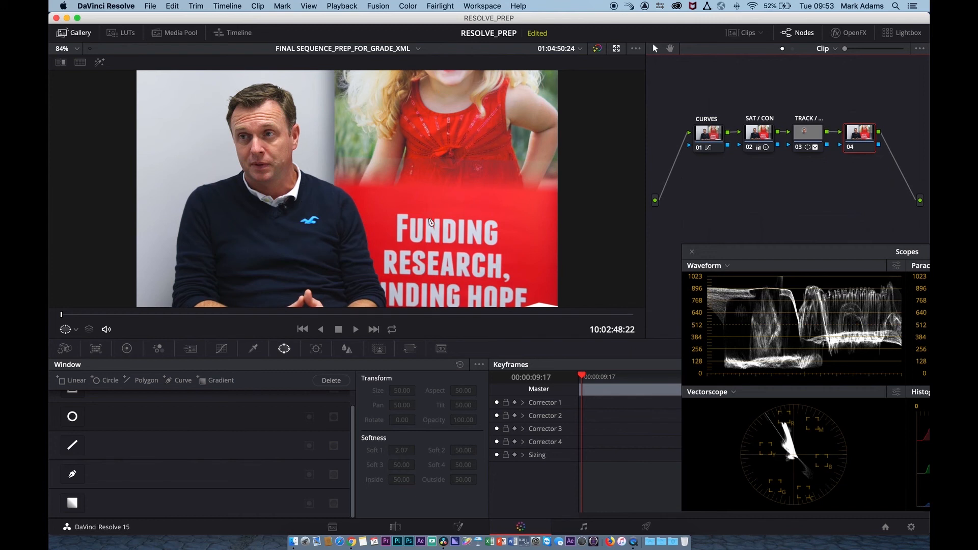
{"action": "left_click", "coordinate": [72, 417]}
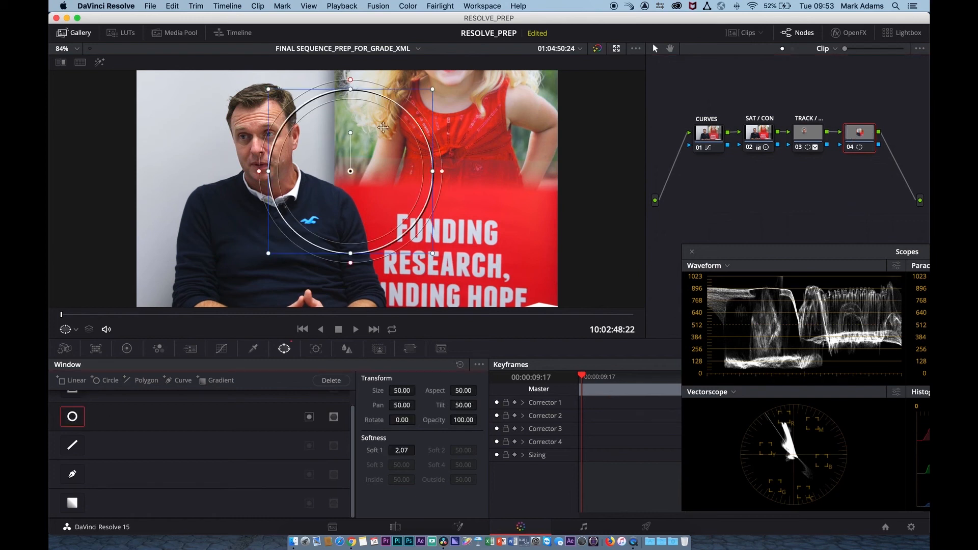
{"action": "left_click_drag", "start_coordinate": [348, 188], "coordinate": [271, 196]}
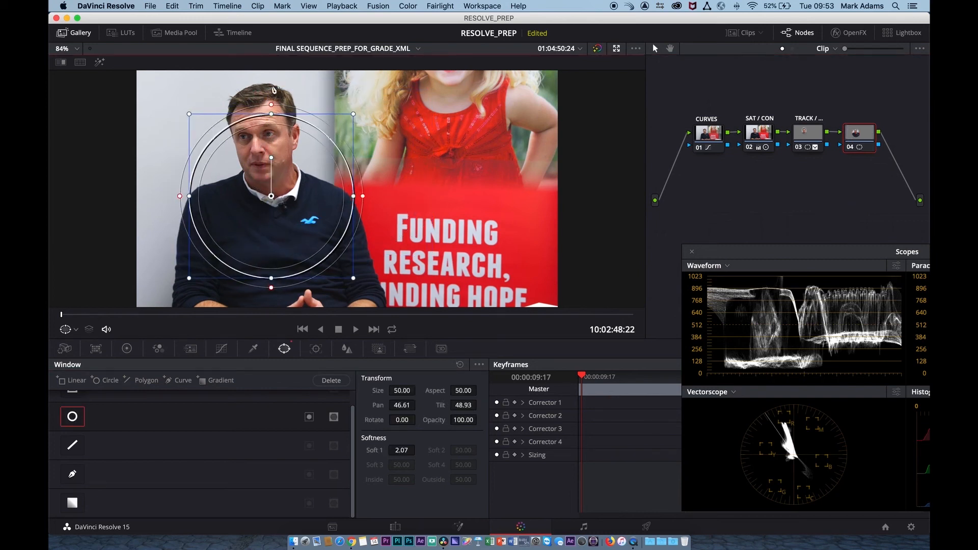
{"action": "scroll", "coordinate": [320, 137], "scroll_direction": "down", "scroll_amount": 2}
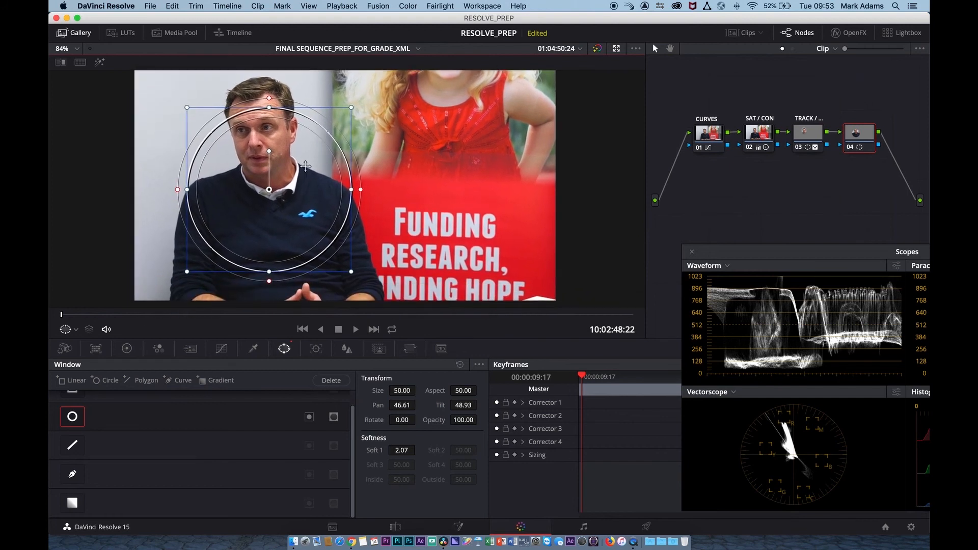
{"action": "left_click_drag", "start_coordinate": [270, 107], "coordinate": [270, 71]}
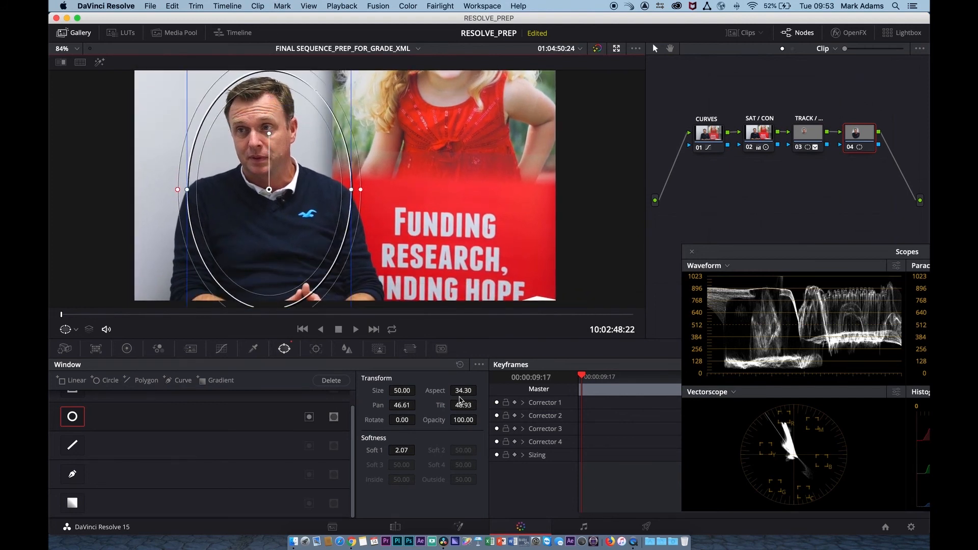
{"action": "left_click_drag", "start_coordinate": [462, 392], "coordinate": [51, 420]}
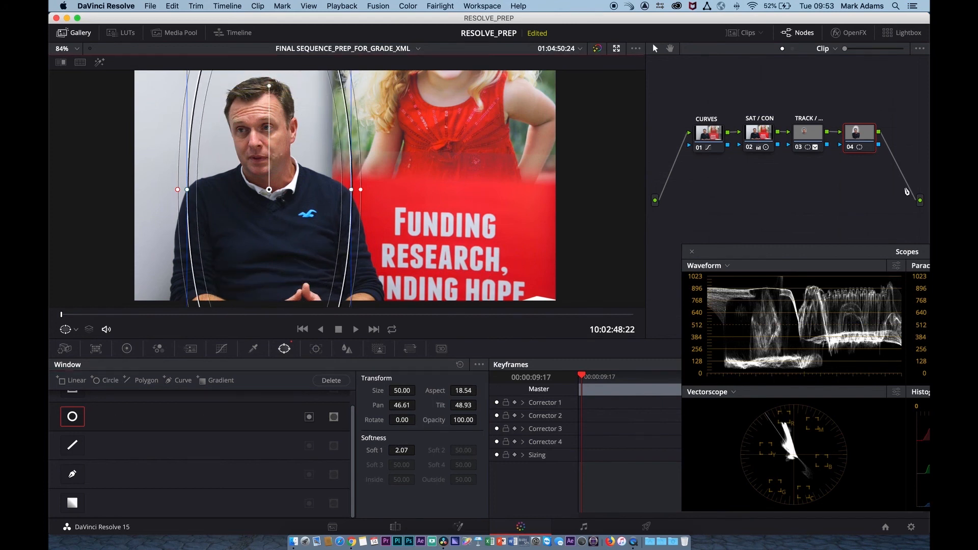
{"action": "left_click_drag", "start_coordinate": [464, 388], "coordinate": [405, 388]}
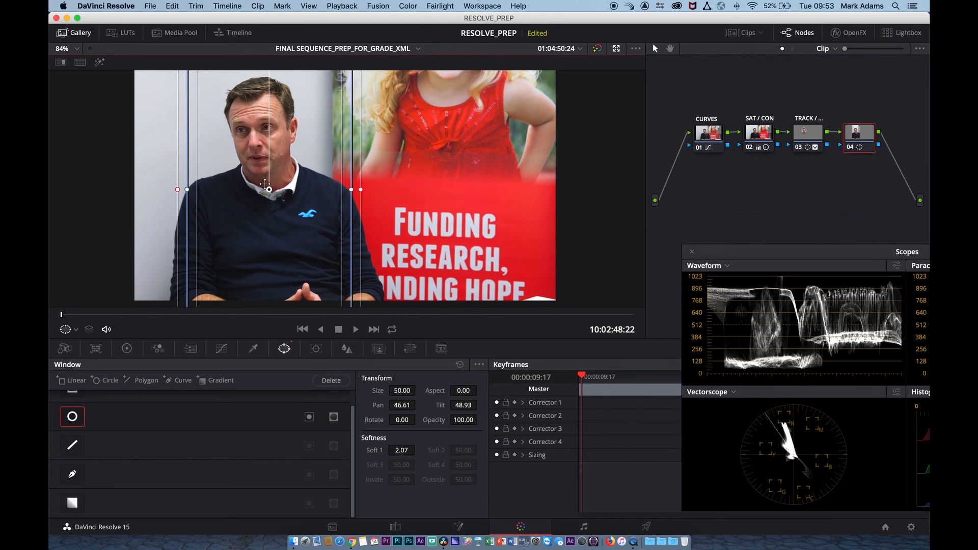
{"action": "left_click_drag", "start_coordinate": [269, 189], "coordinate": [270, 188]}
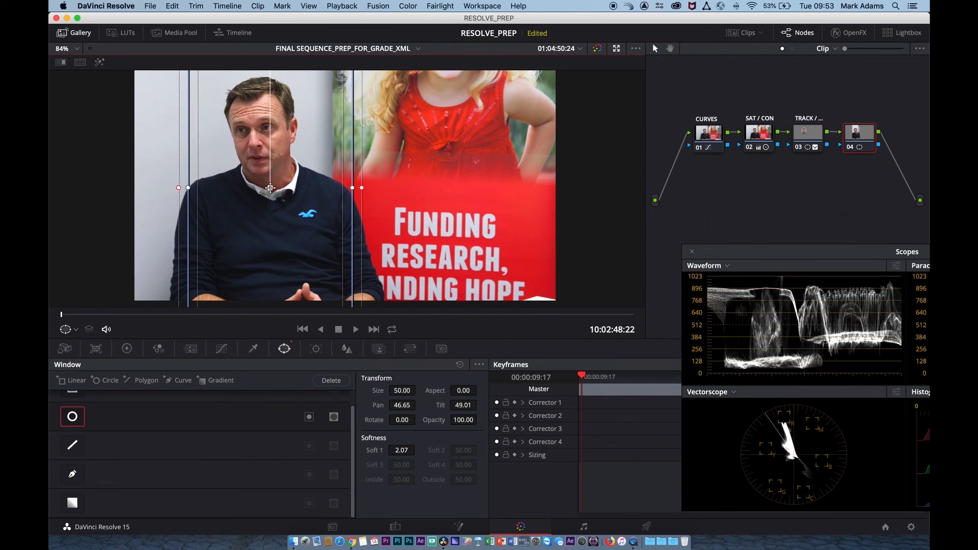
- Darken node 04's windowed area by lowering Gain to 0.72 and Gamma to -0.08
{"action": "left_click", "coordinate": [131, 349]}
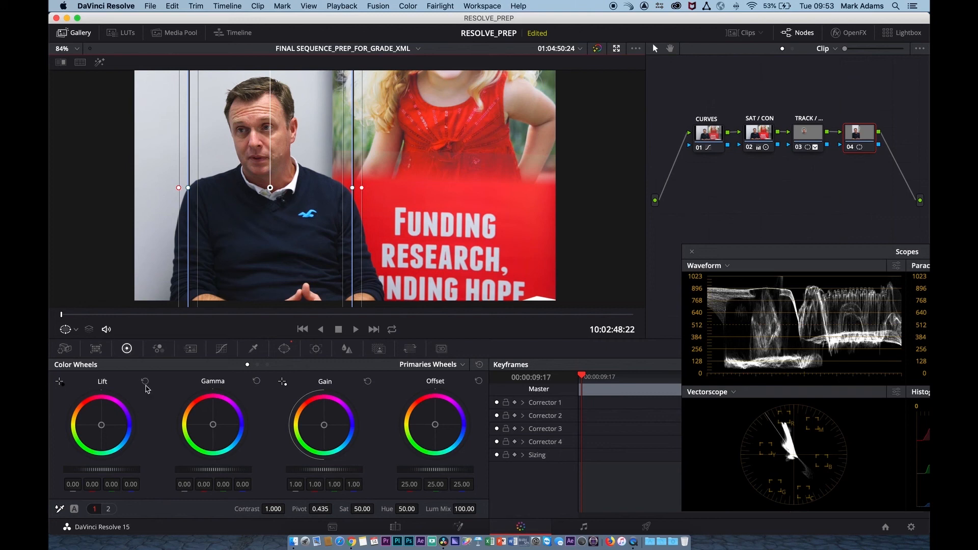
{"action": "left_click_drag", "start_coordinate": [342, 470], "coordinate": [308, 469]}
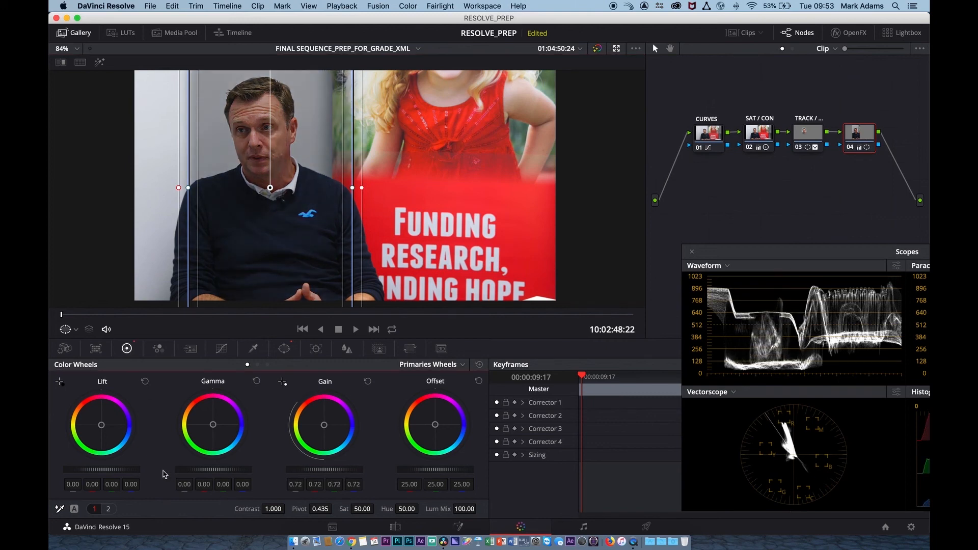
{"action": "left_click_drag", "start_coordinate": [225, 470], "coordinate": [210, 469]}
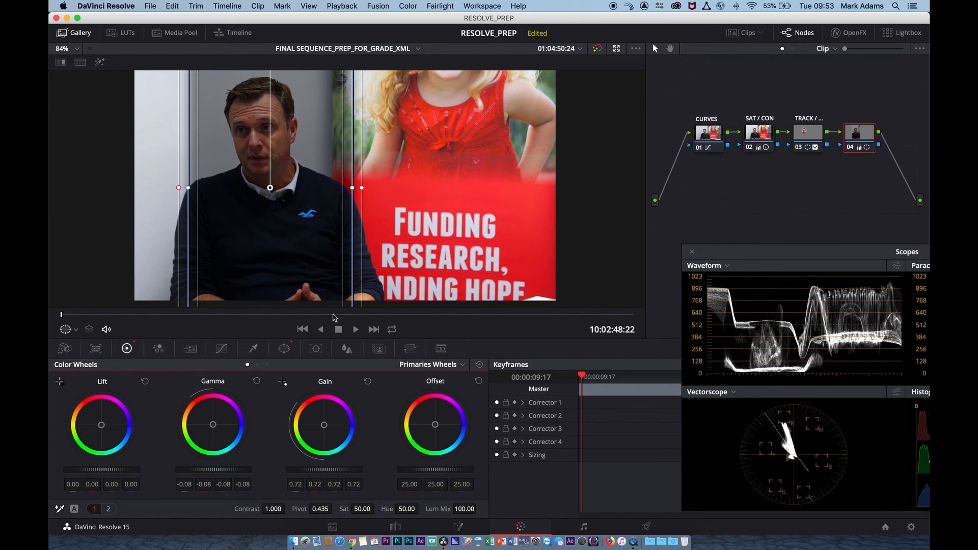
- Invert node 04's window, widen its softness to 18.00 and recentre it at about pan 46.63, tilt 48.95
{"action": "left_click", "coordinate": [284, 350]}
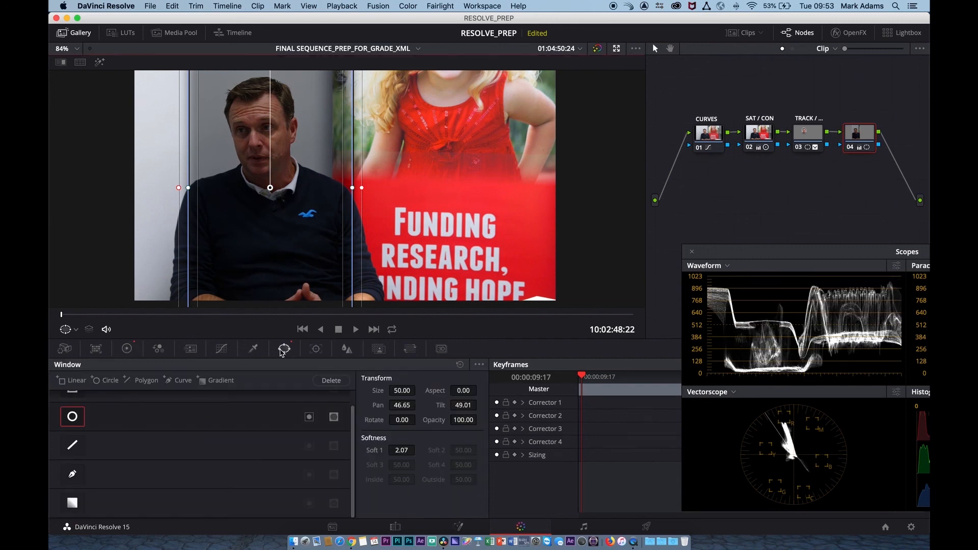
{"action": "left_click", "coordinate": [310, 417]}
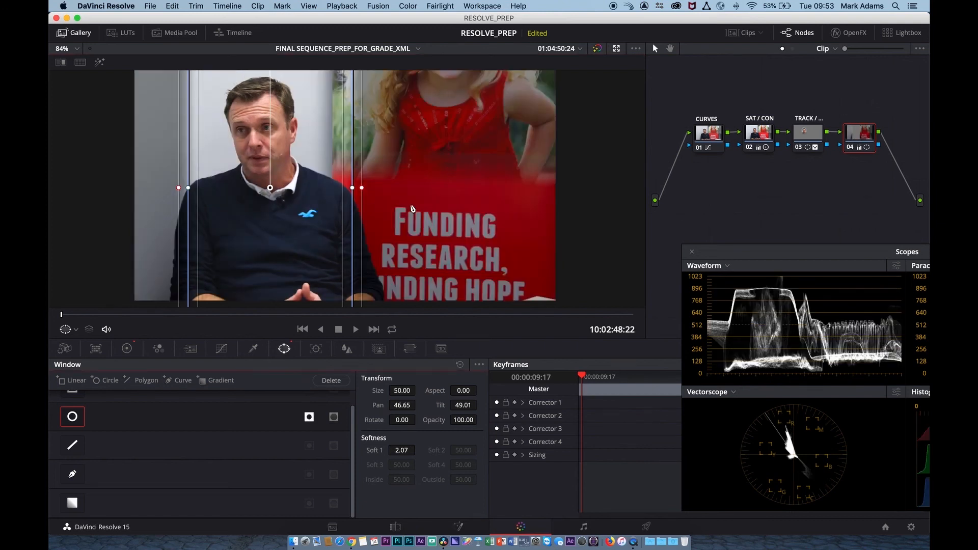
{"action": "left_click_drag", "start_coordinate": [362, 188], "coordinate": [570, 185]}
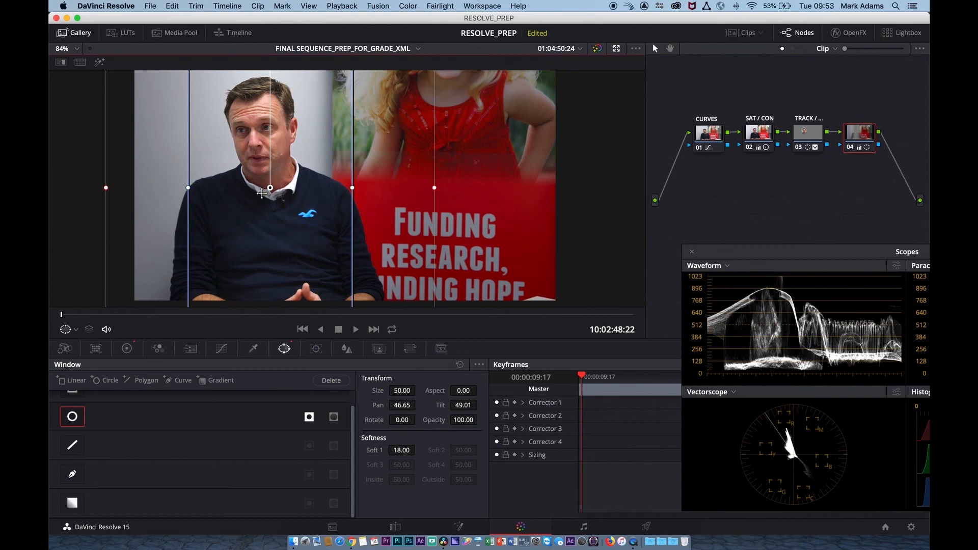
{"action": "left_click_drag", "start_coordinate": [270, 187], "coordinate": [270, 189]}
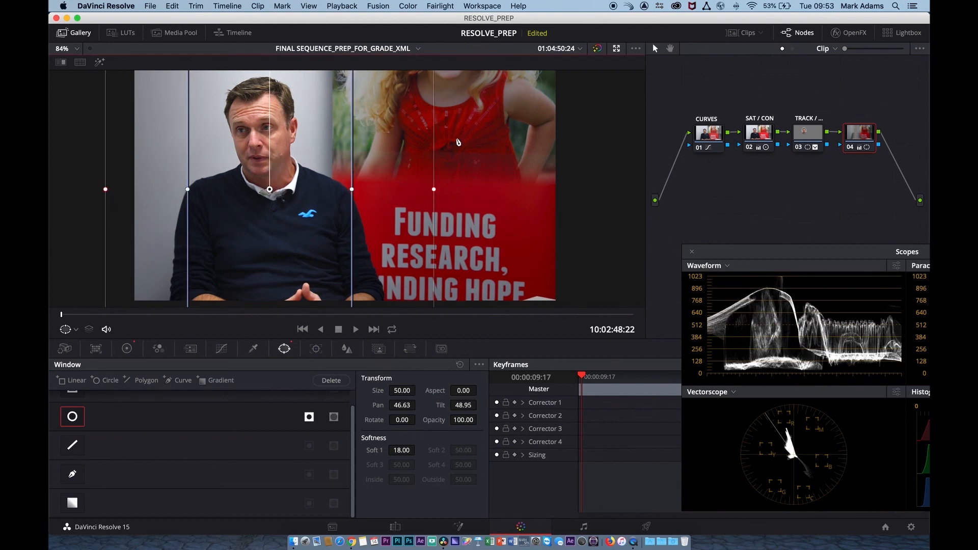
- Reduce node 04's saturation to 31 and its Key Output gain to 0.821
{"action": "left_click", "coordinate": [127, 350]}
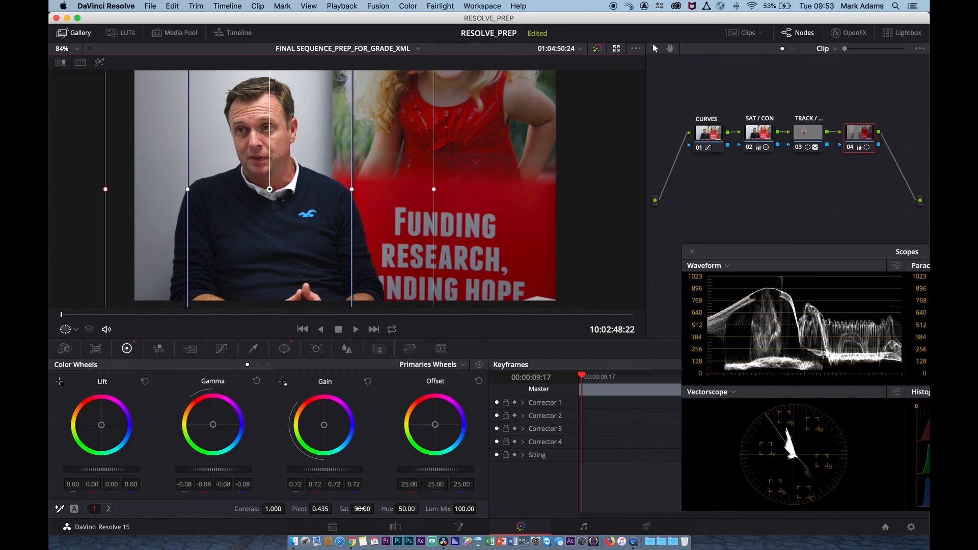
{"action": "left_click_drag", "start_coordinate": [362, 509], "coordinate": [339, 509]}
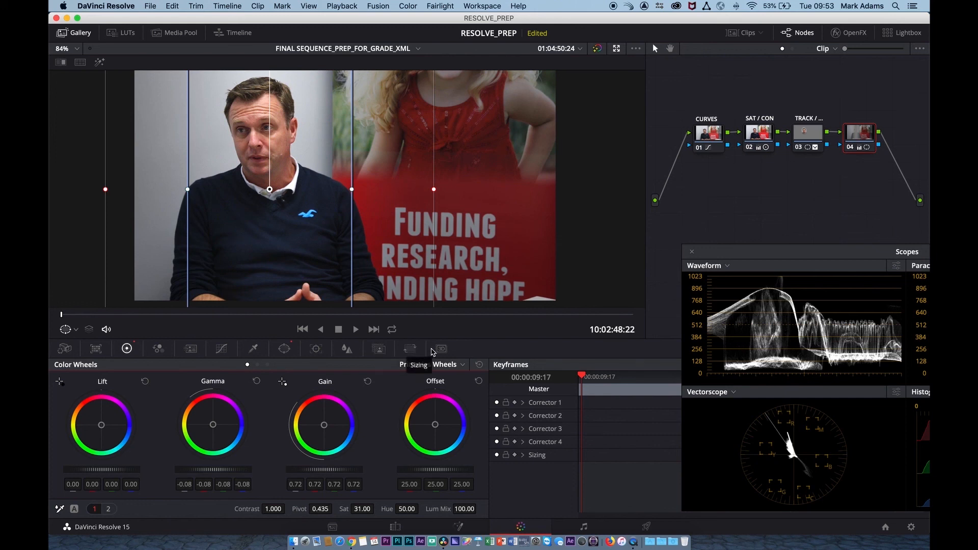
{"action": "left_click", "coordinate": [379, 349]}
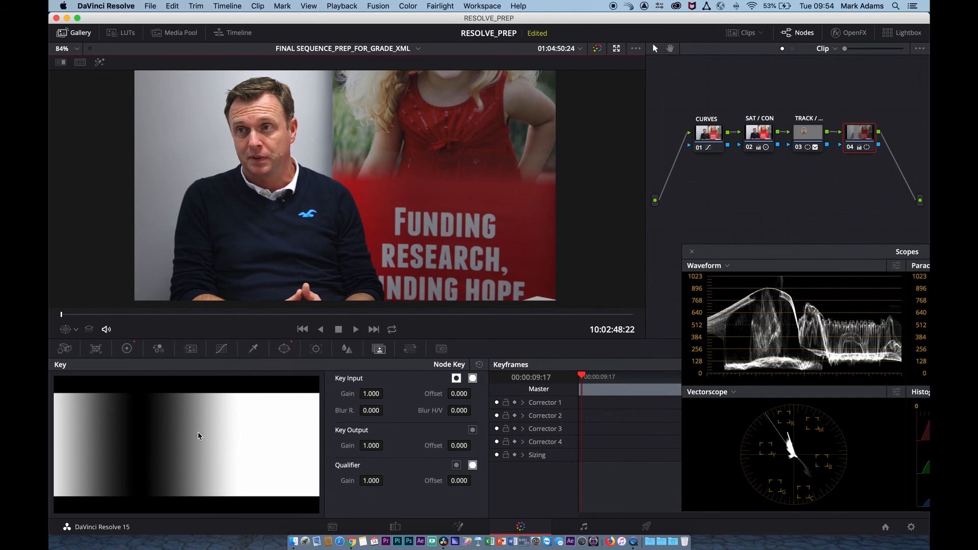
{"action": "mouse_move", "coordinate": [348, 440]}
{"action": "left_mouse_down"}
{"action": "mouse_move", "coordinate": [297, 441]}
{"action": "mouse_move", "coordinate": [344, 440]}
{"action": "left_mouse_up"}
{"action": "left_click_drag", "start_coordinate": [714, 288], "coordinate": [711, 288]}
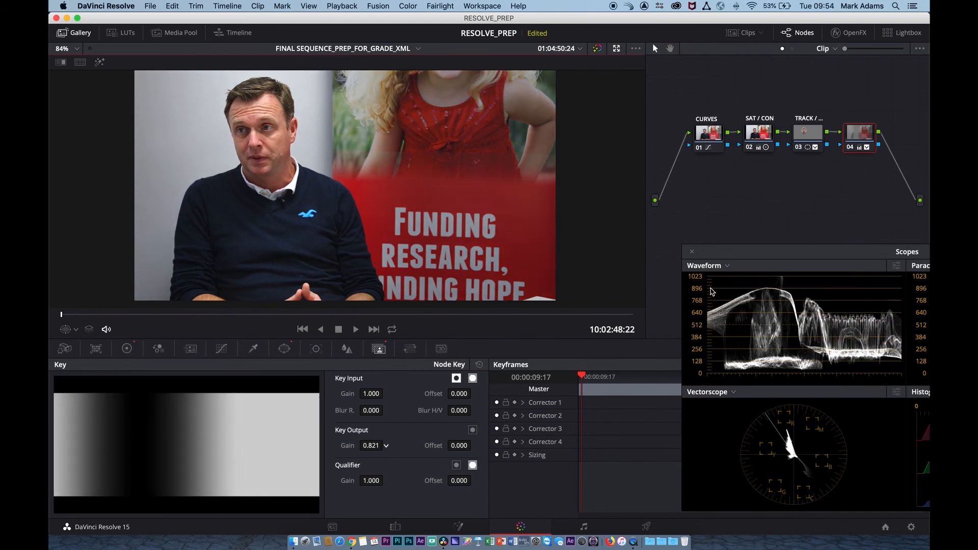
- Select the CURVES node and bypass and restore all grades several times to compare the clip before and after grading
{"action": "left_click", "coordinate": [719, 141]}
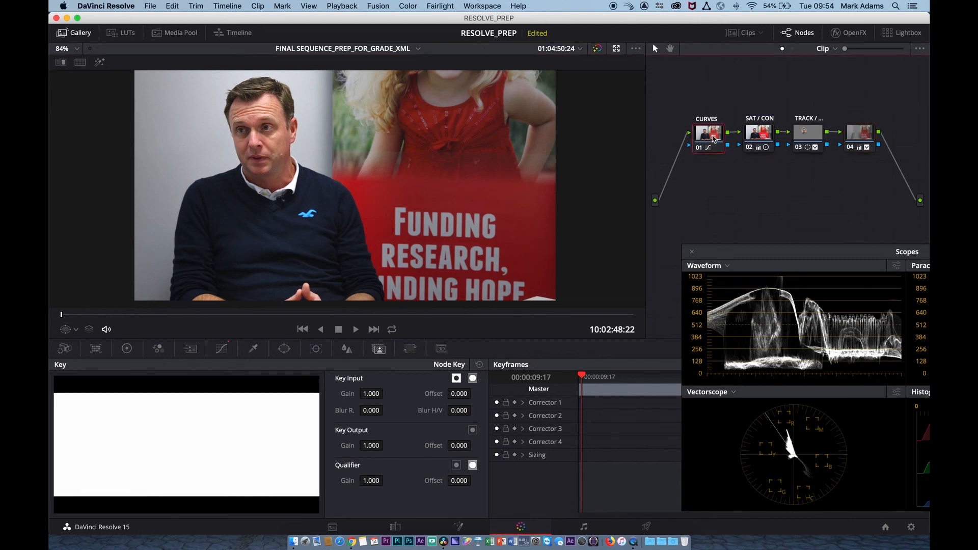
{"action": "left_click", "coordinate": [124, 351]}
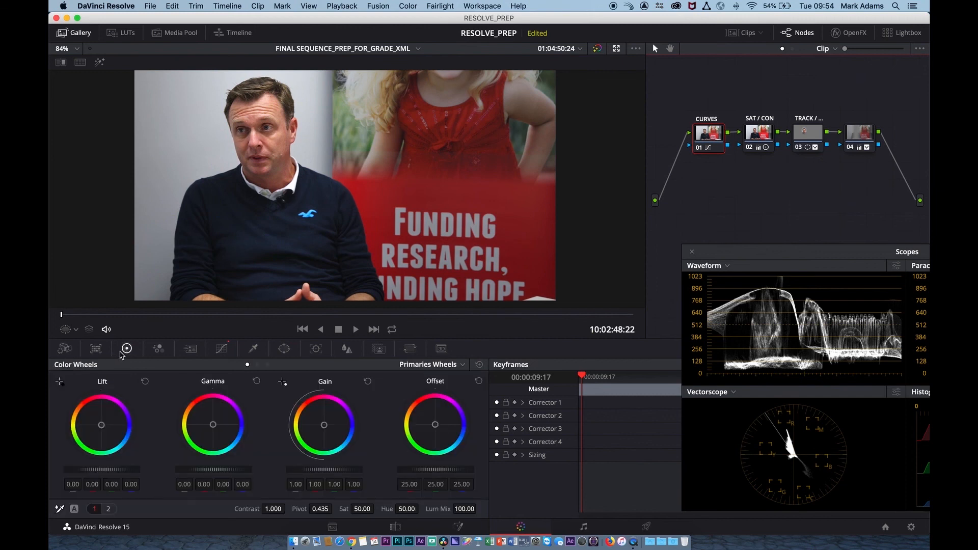
{"action": "key", "text": "alt+d"}
{"action": "key", "text": "alt+d"}
{"action": "key", "text": "alt+d"}
{"action": "key", "text": "alt+d"}
{"action": "left_click", "coordinate": [600, 51]}
{"action": "left_click", "coordinate": [600, 52]}
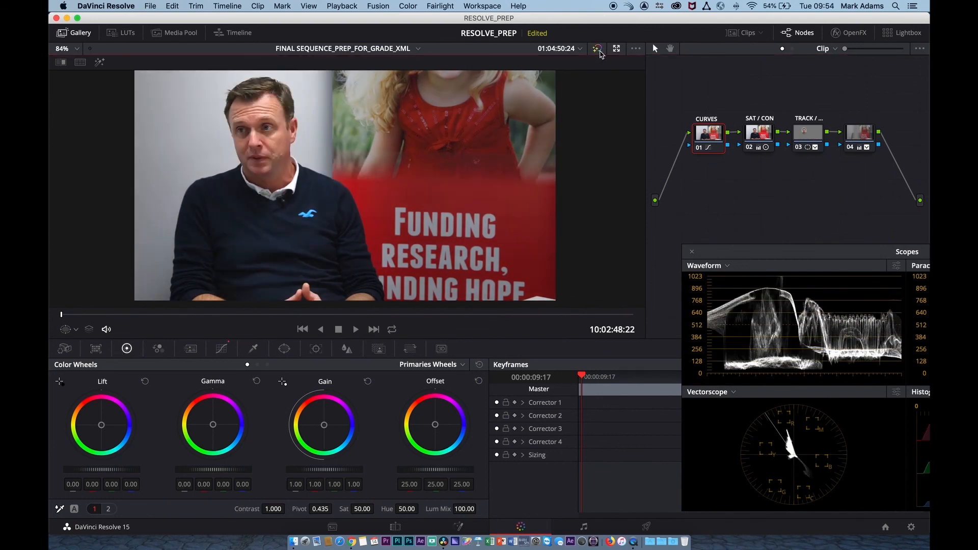
{"action": "left_click", "coordinate": [600, 51]}
{"action": "left_click", "coordinate": [600, 51]}
- Label node 04 as VIN
{"action": "left_click", "coordinate": [855, 134]}
{"action": "right_click", "coordinate": [855, 134]}
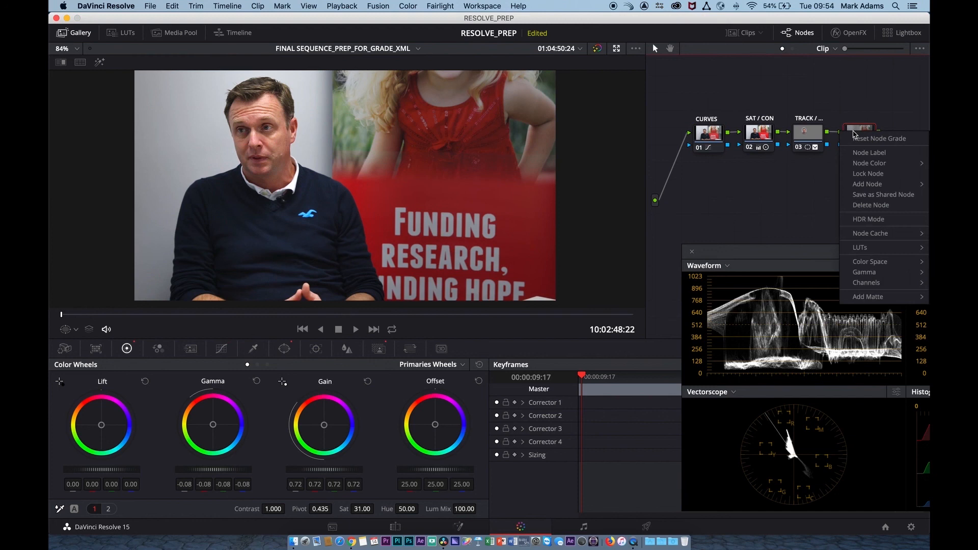
{"action": "left_click", "coordinate": [868, 158]}
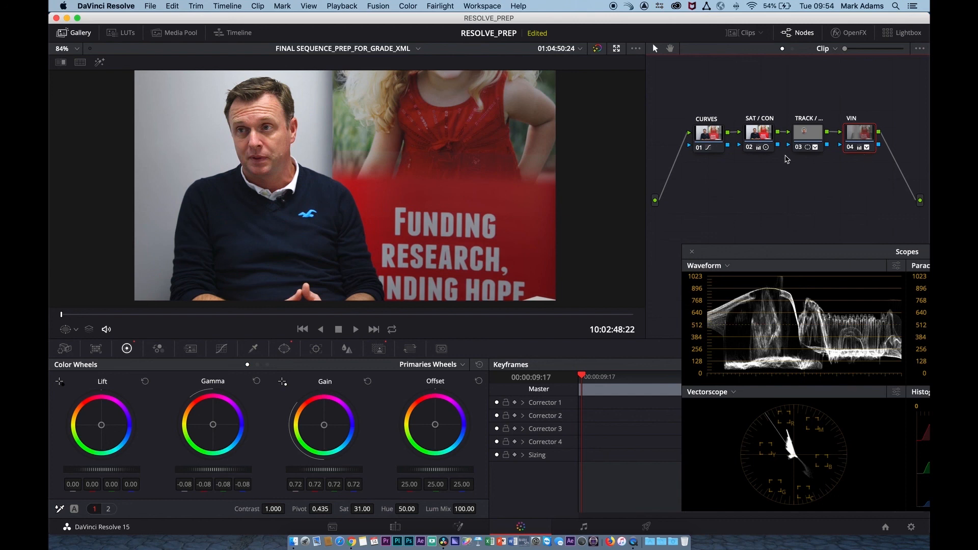
- Select the four nodes in turn, from CURVES through to VIN, to review the node chain
{"action": "left_click", "coordinate": [712, 134]}
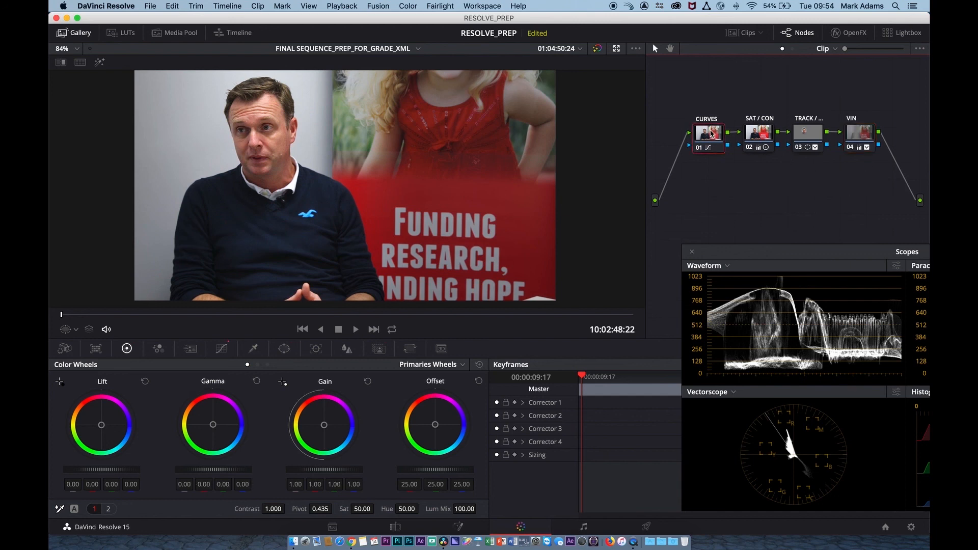
{"action": "left_click", "coordinate": [757, 134]}
{"action": "left_click", "coordinate": [811, 139]}
{"action": "left_click", "coordinate": [864, 137]}
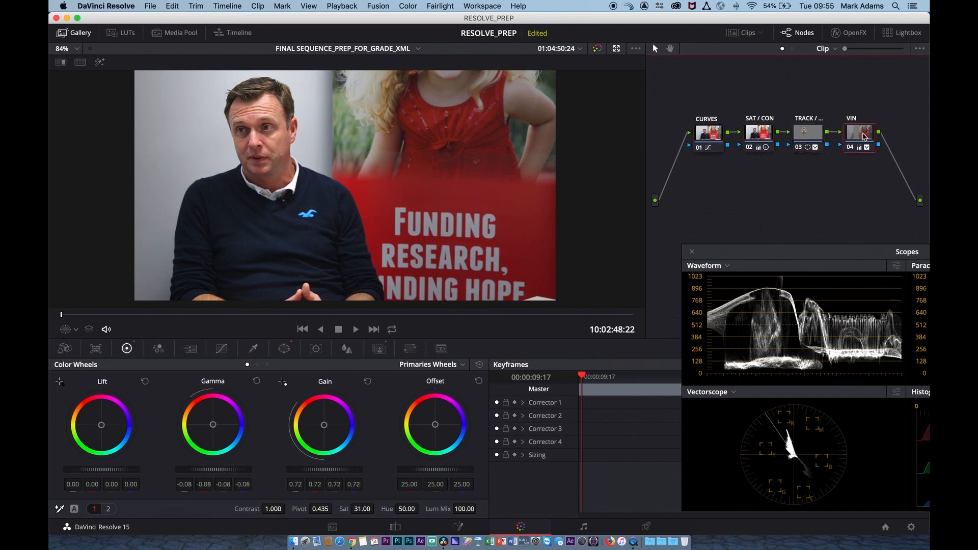